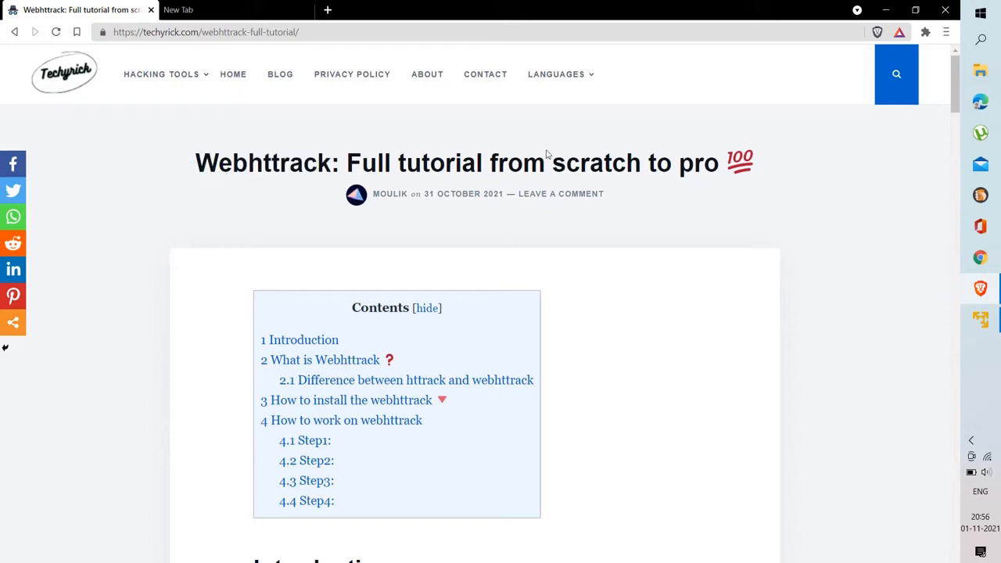
Step: Read the Webhttrack tutorial article's introduction, tool description, apt-get install command and first usage instructions
scroll(634, 281, "down", 3)
scroll(636, 281, "up", 3)
scroll(641, 301, "down", 5)
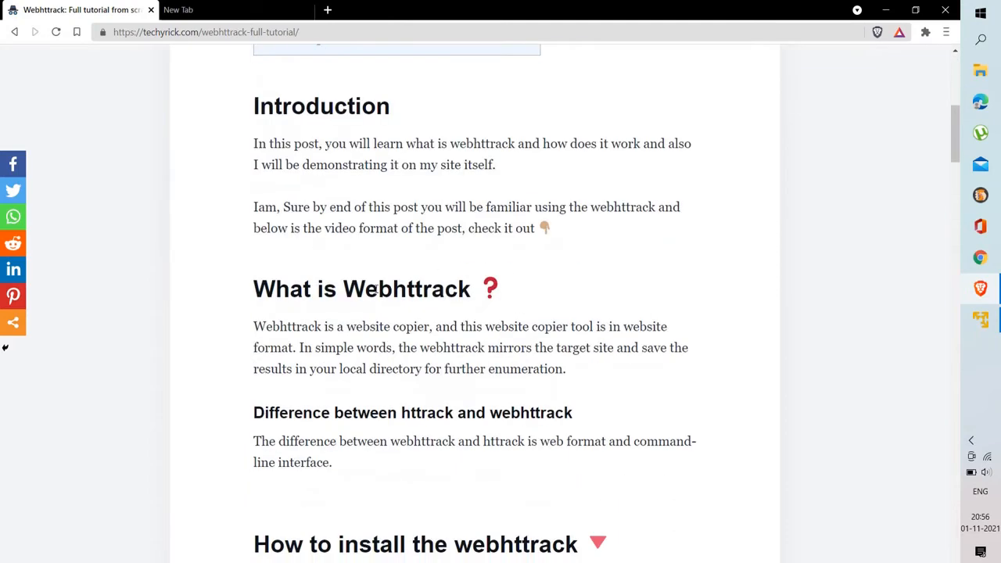
scroll(268, 328, "down", 2)
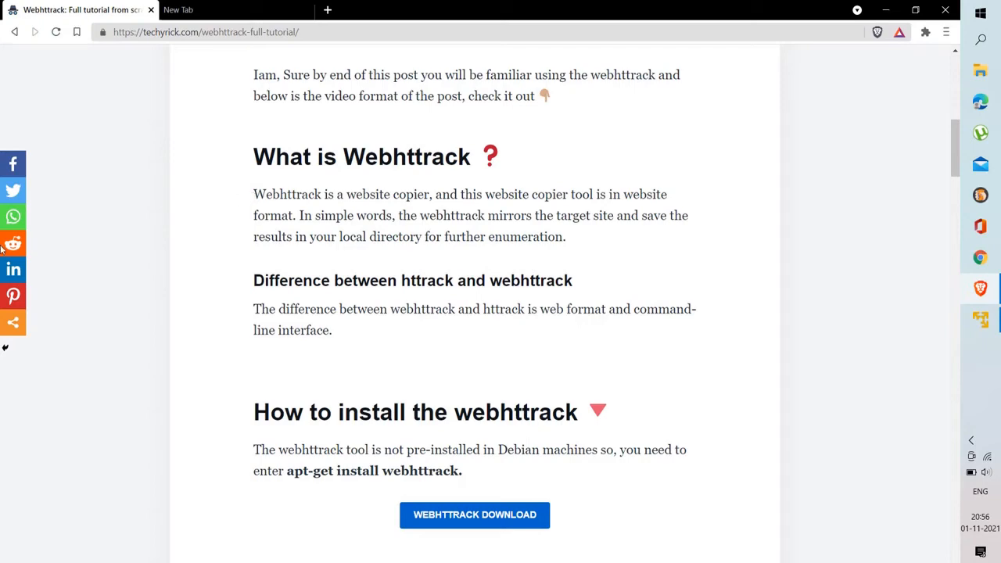
scroll(347, 372, "down", 3)
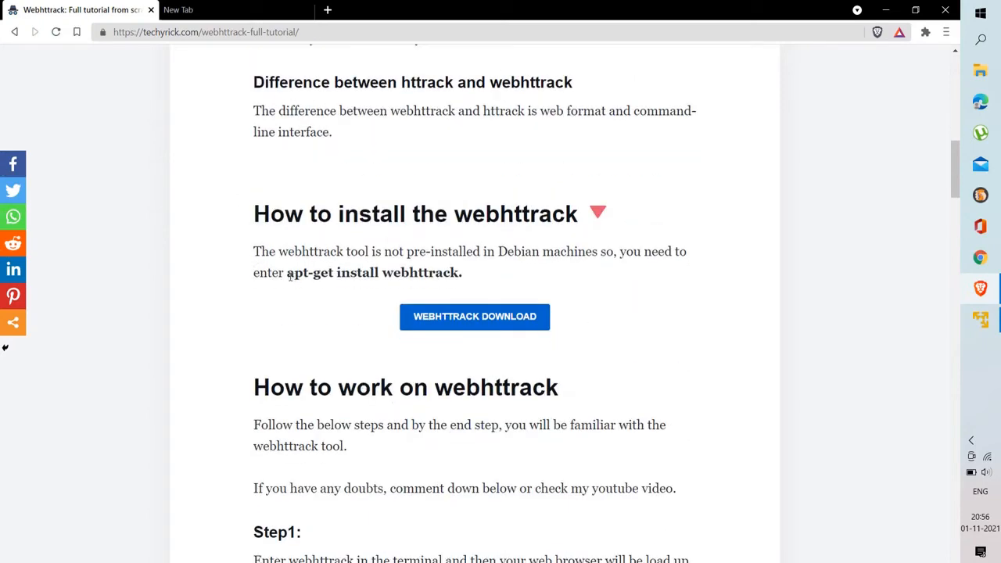
left_click_drag(287, 273, 460, 273)
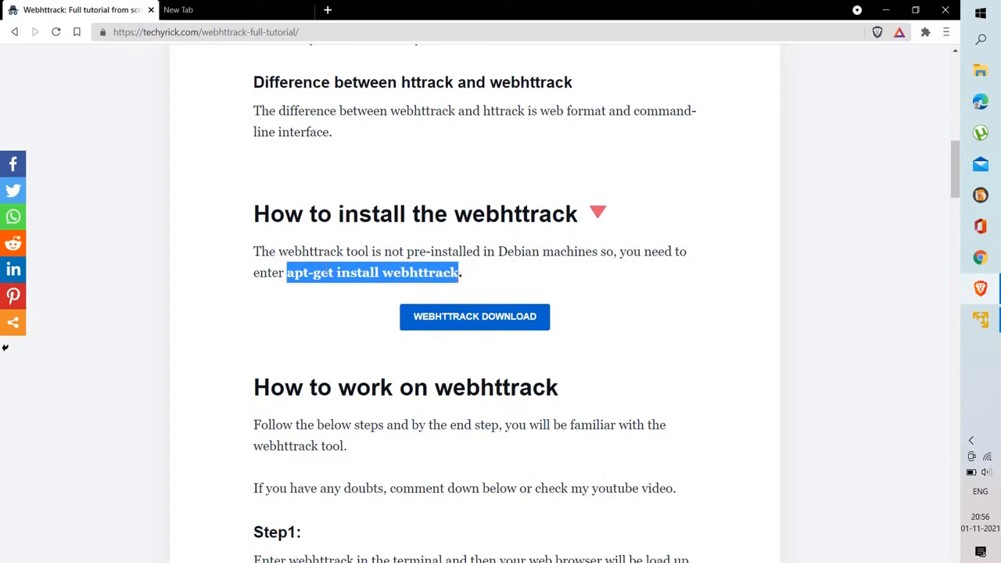
left_click(342, 271)
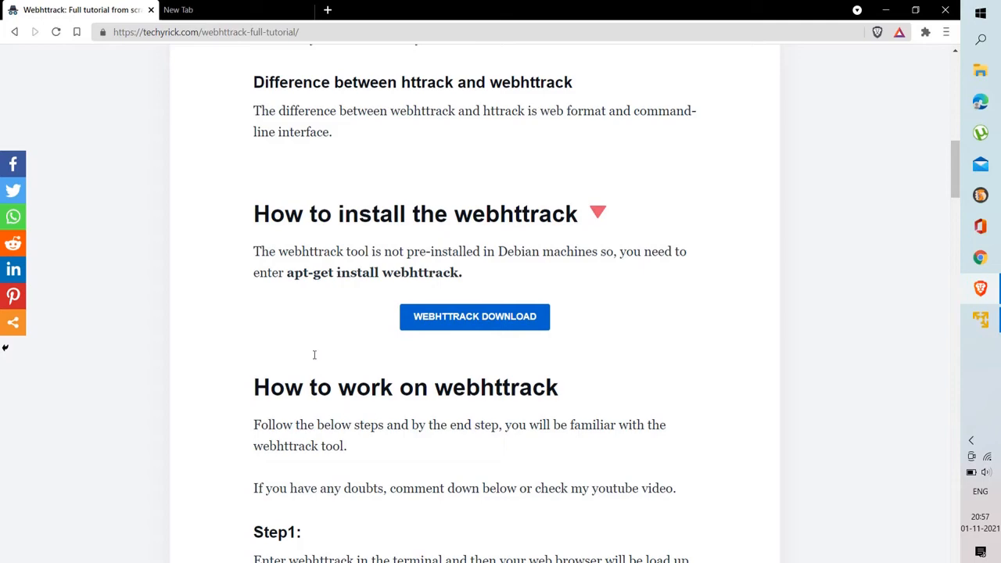
scroll(312, 352, "down", 4)
scroll(315, 143, "up", 1)
scroll(343, 271, "up", 3)
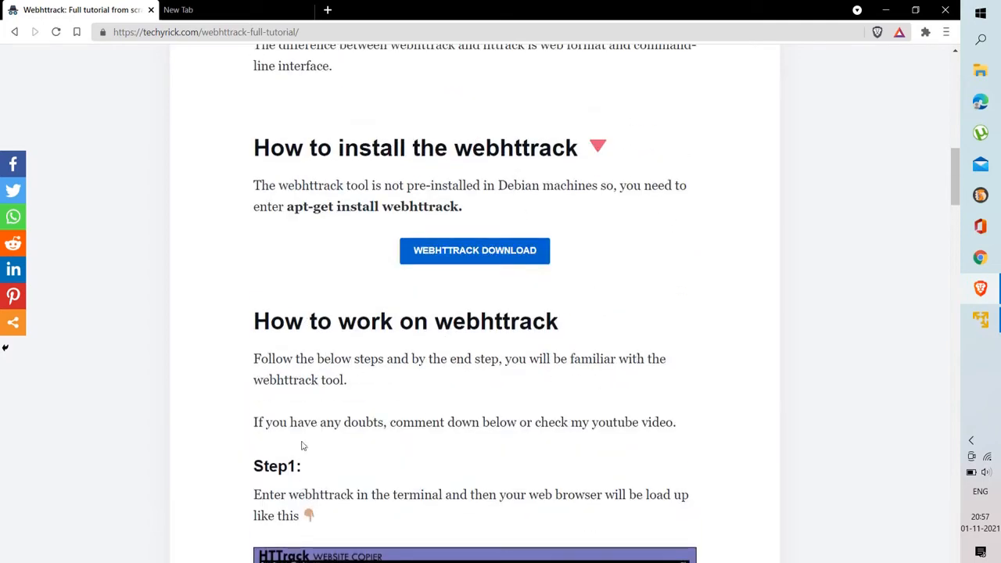
scroll(527, 430, "up", 12)
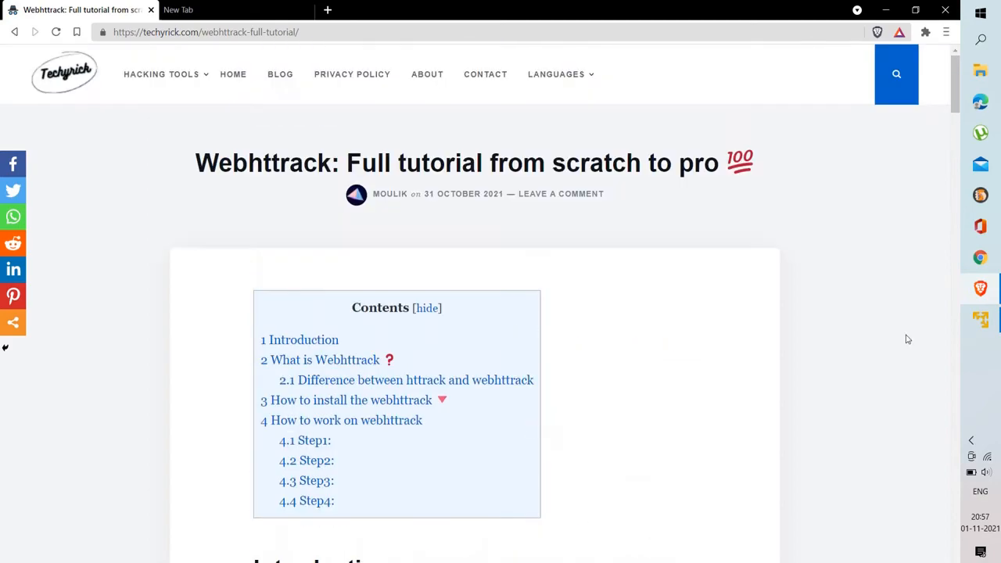
Step: Switch to the Kali Linux virtual machine and run webhttrack in the terminal
left_click(980, 319)
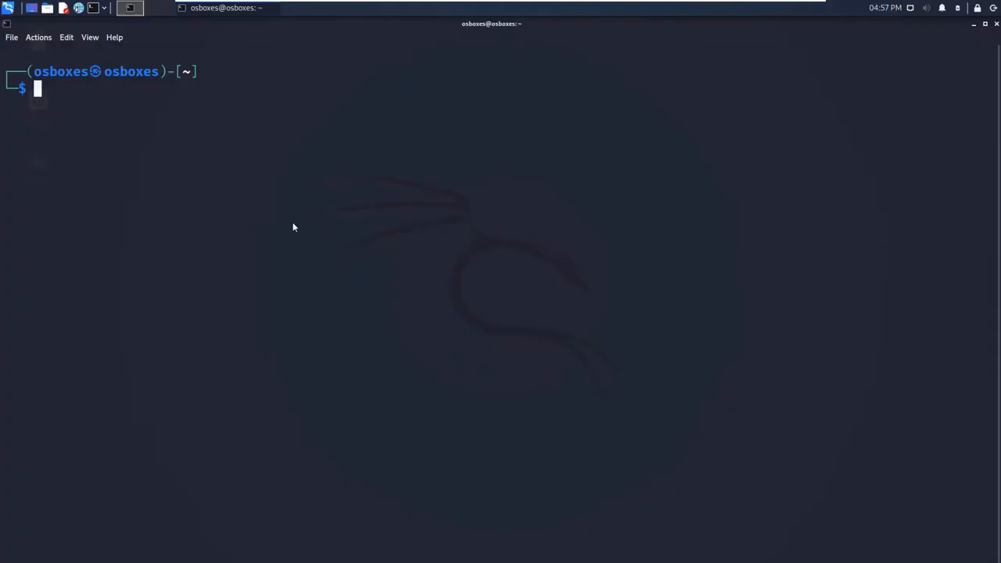
type("web")
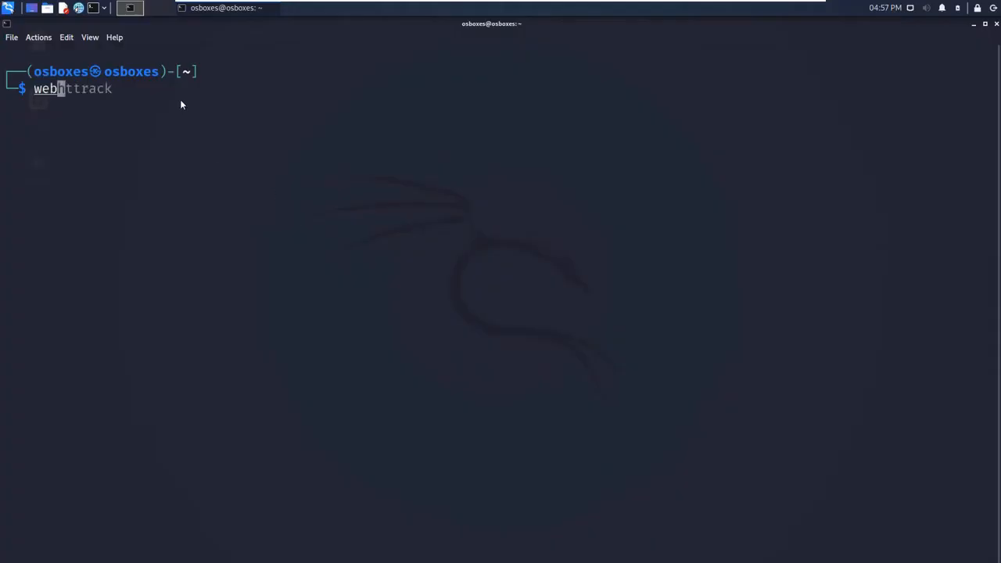
key("Right")
key("Return")
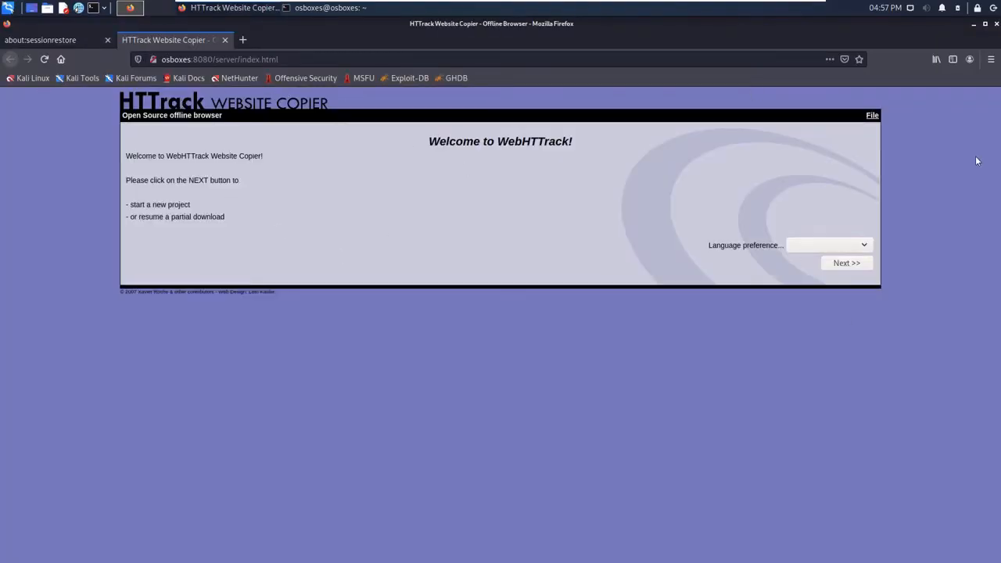
Step: Choose English as the WebHTTrack language preference and continue to the project setup page
left_click(834, 250)
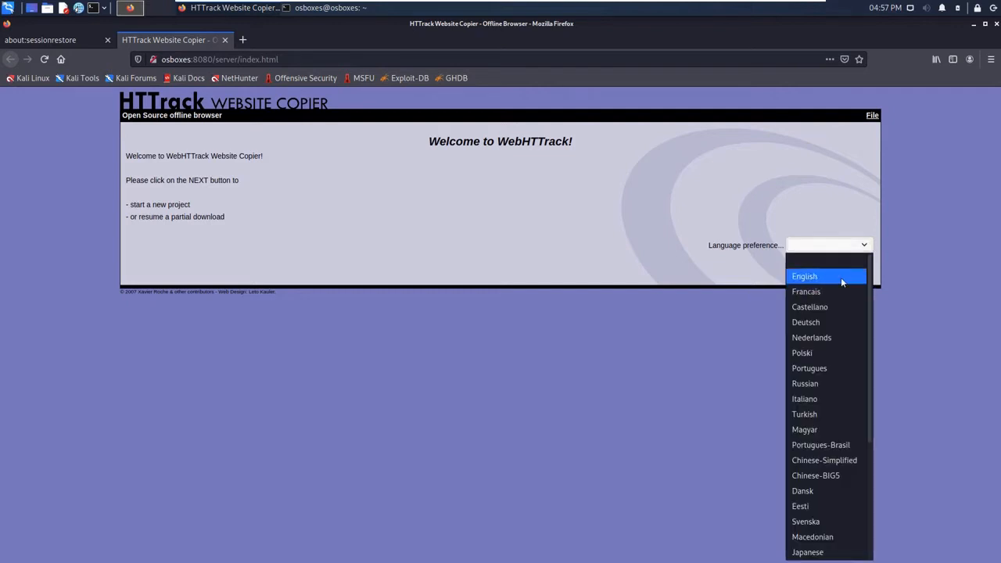
left_click(842, 278)
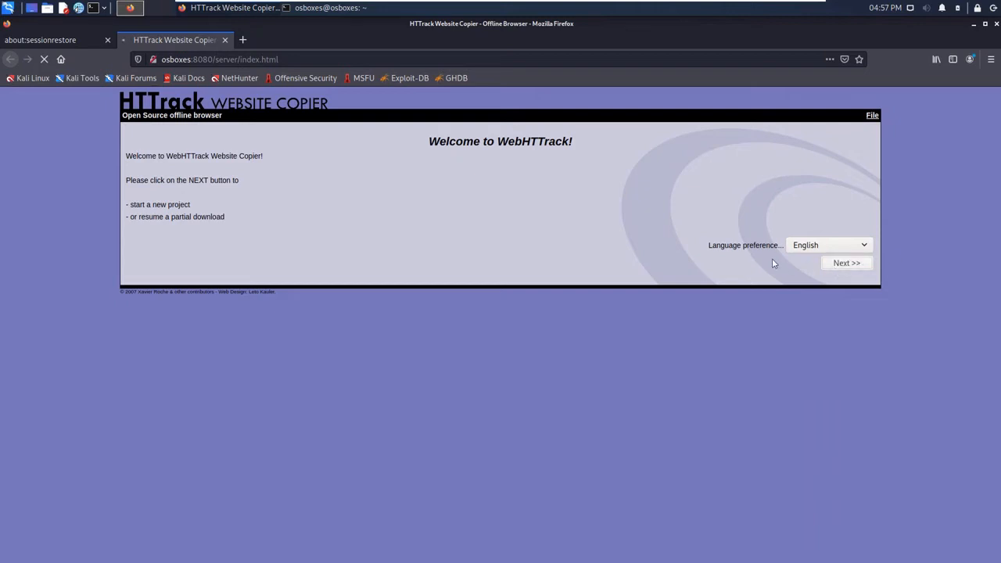
left_click(811, 249)
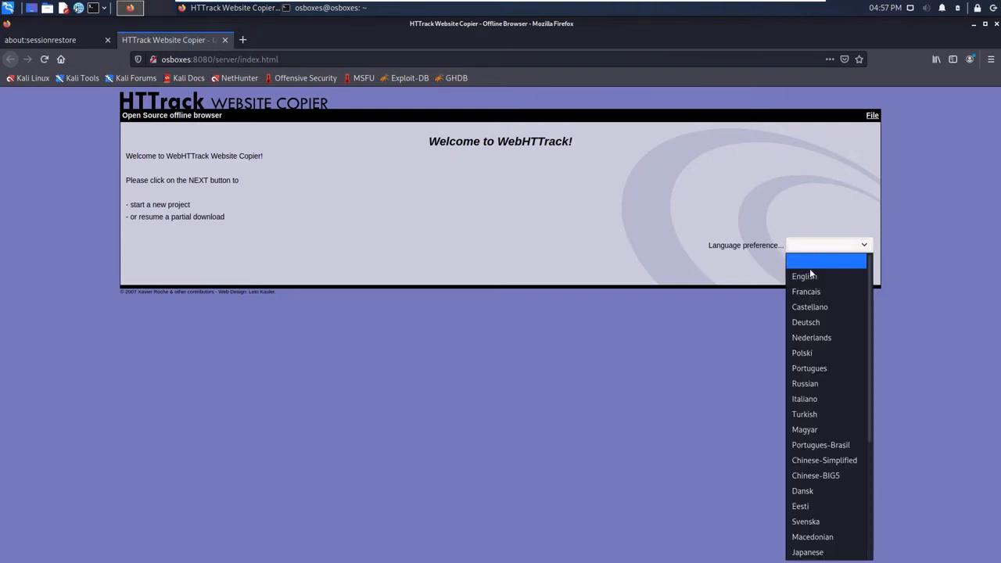
left_click(810, 276)
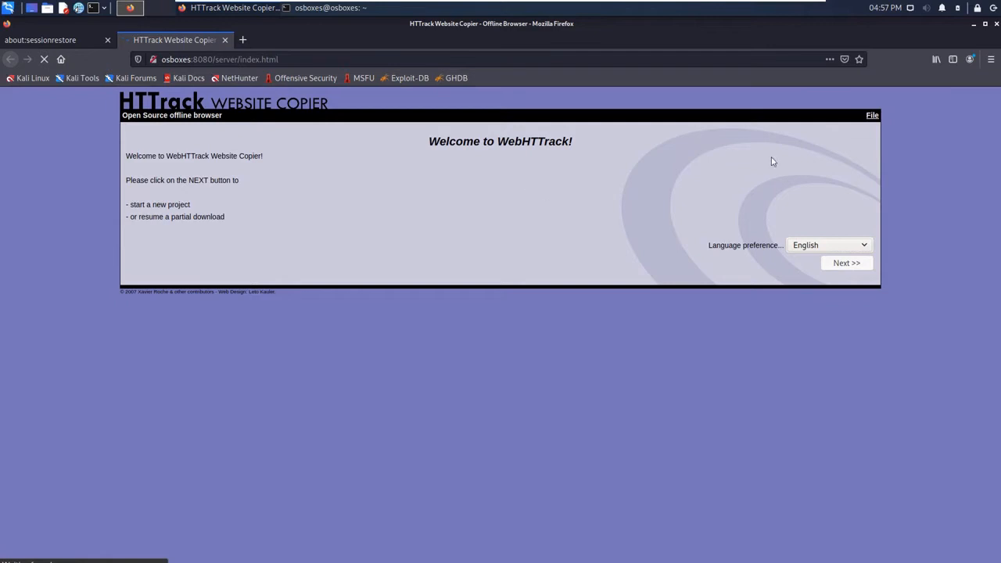
left_click(821, 247)
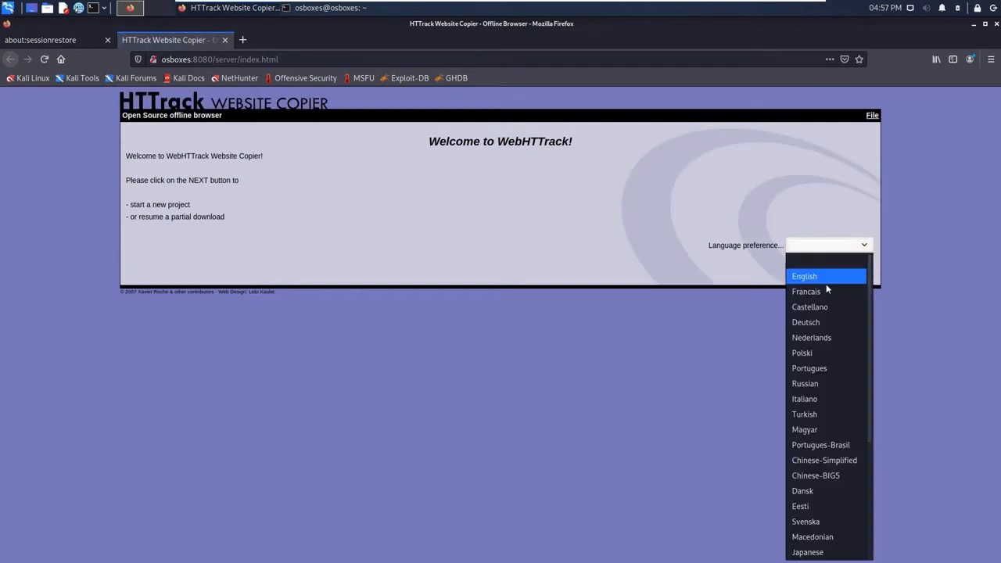
left_click(819, 277)
left_click(846, 264)
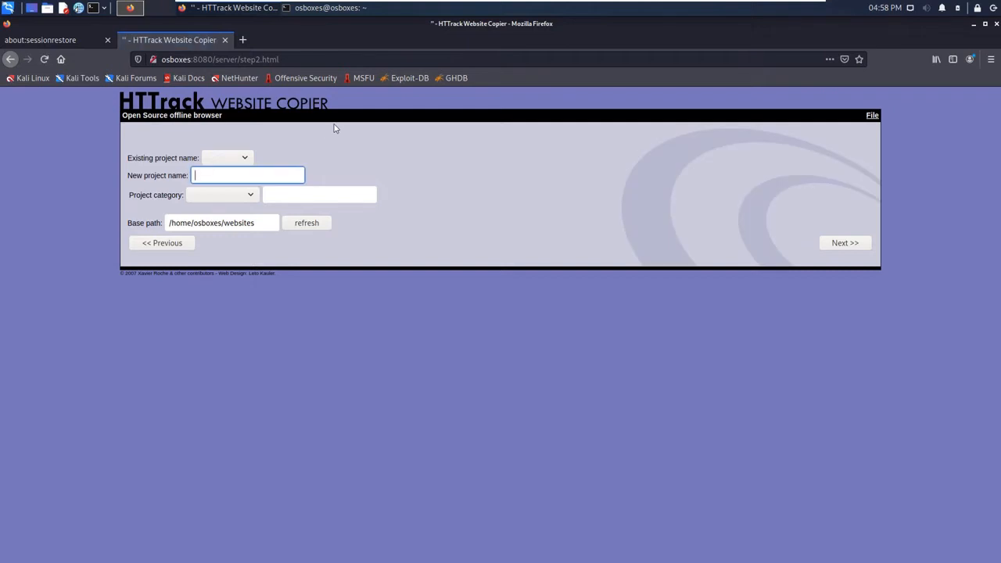
Step: Check the existing project names, and name the new project project2
left_click(222, 160)
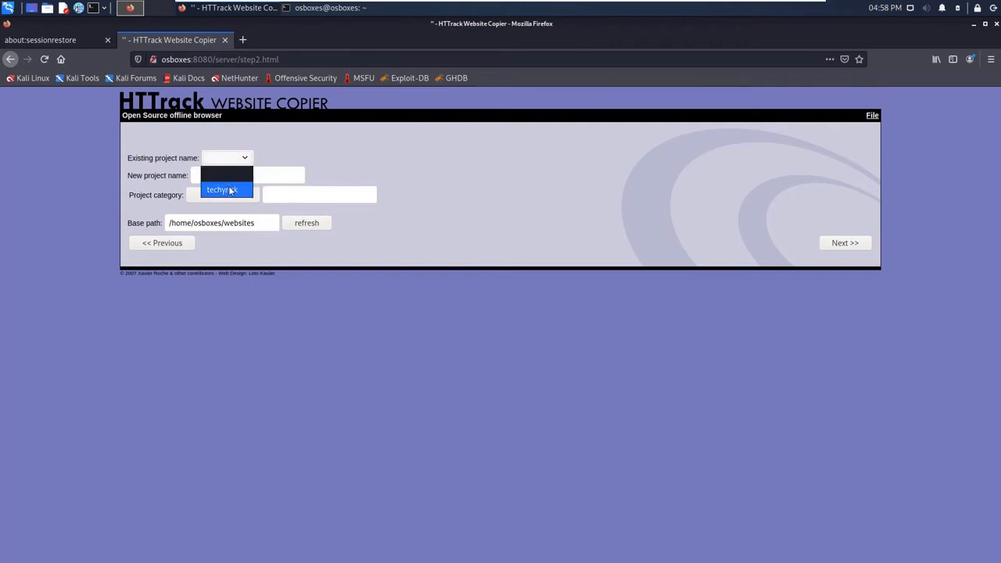
left_click(267, 165)
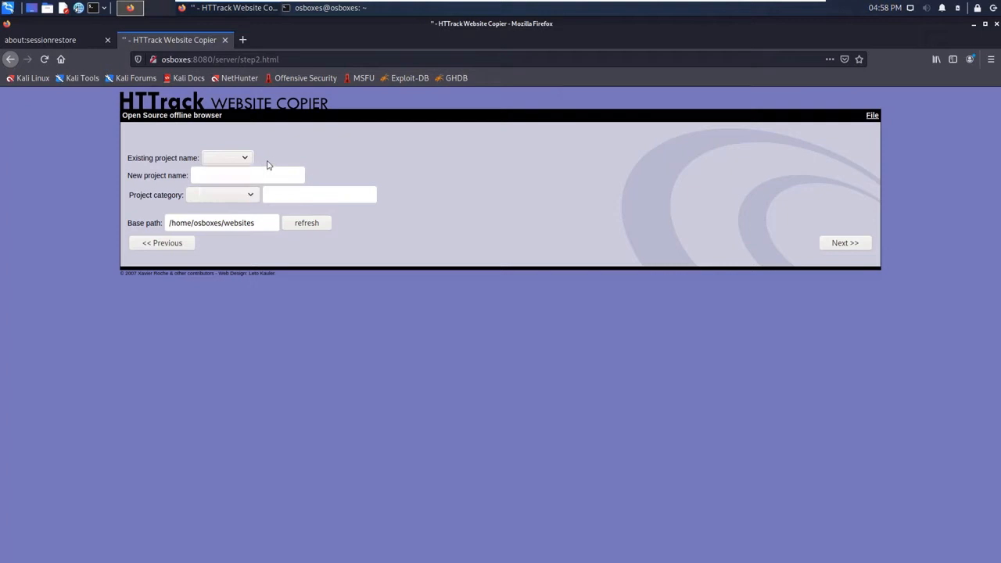
left_click(217, 175)
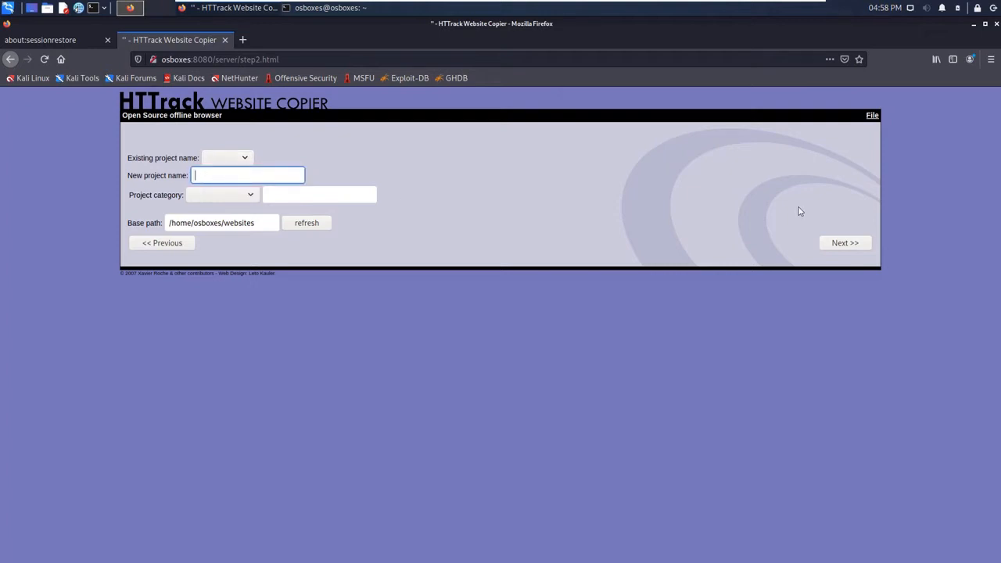
type("project")
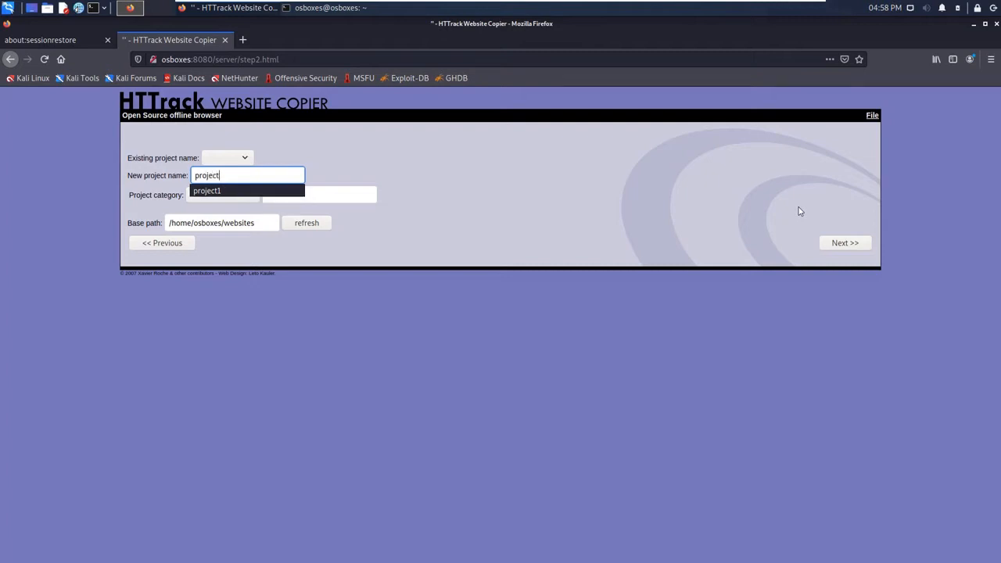
type("2")
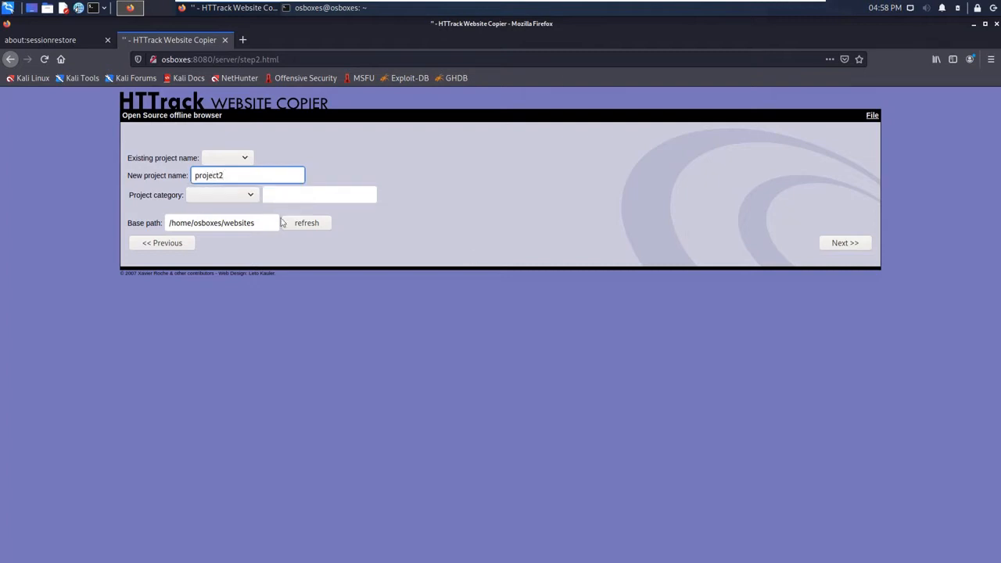
Step: Set the project category to the existing category tech
left_click(215, 203)
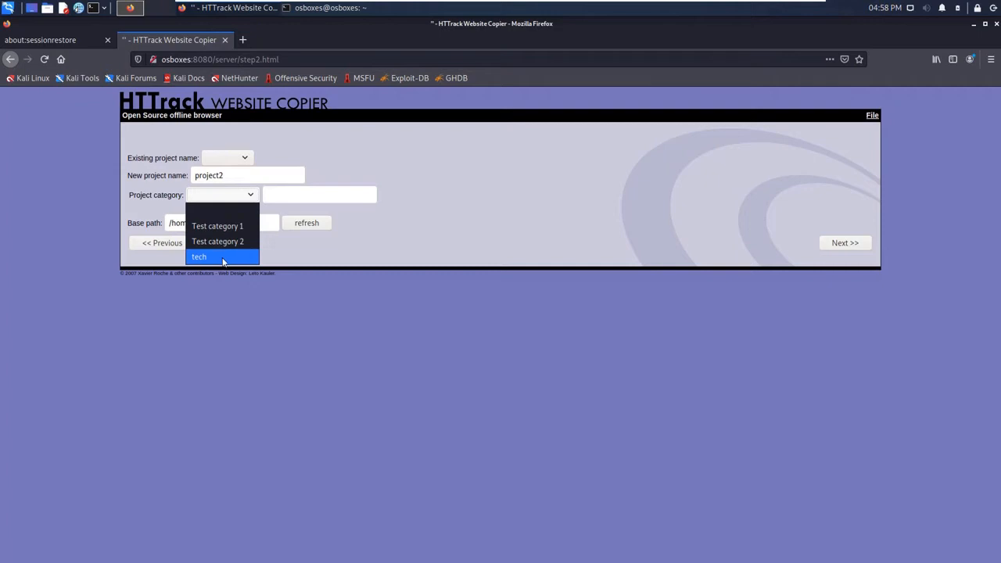
left_click(291, 200)
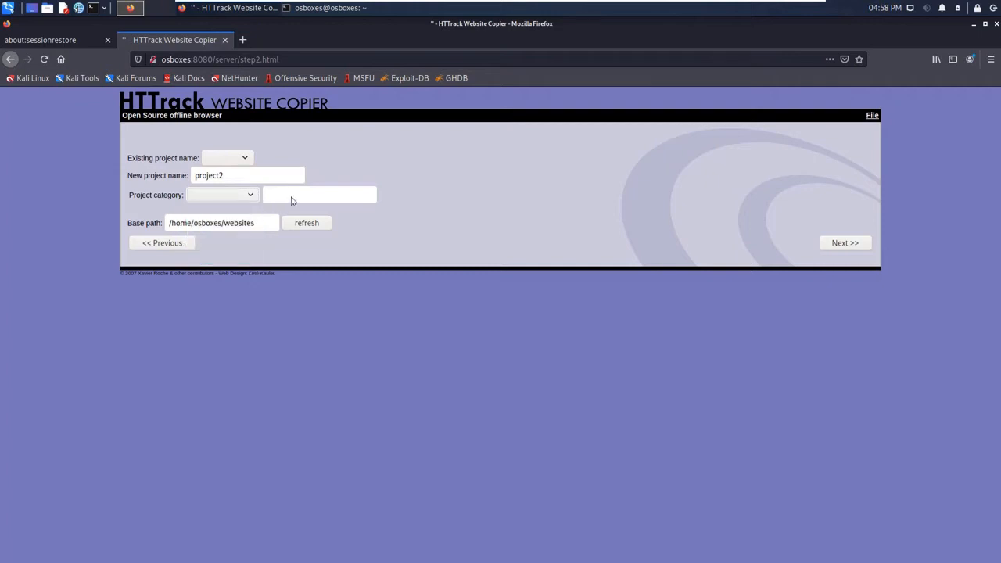
left_click(299, 201)
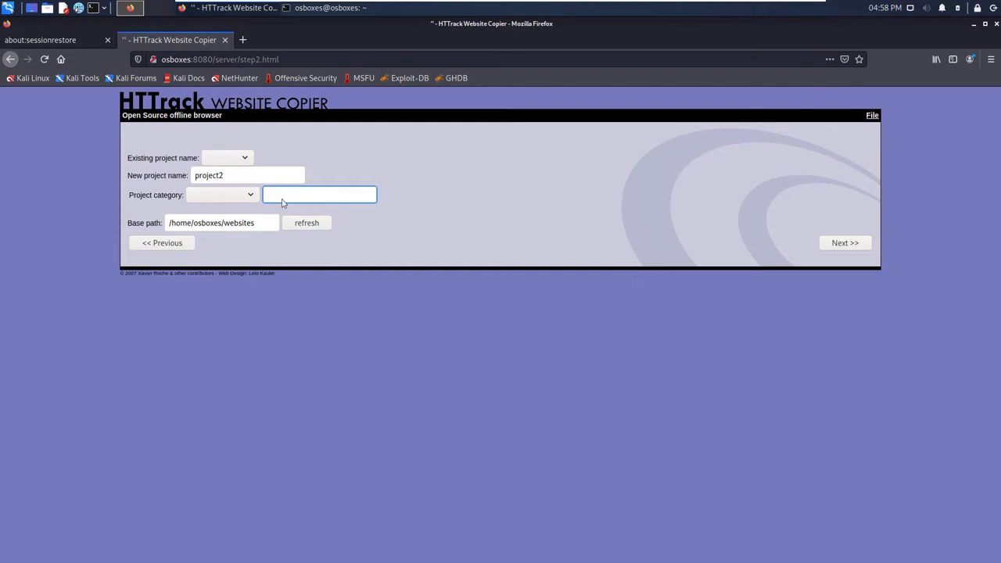
left_click(248, 195)
left_click(238, 257)
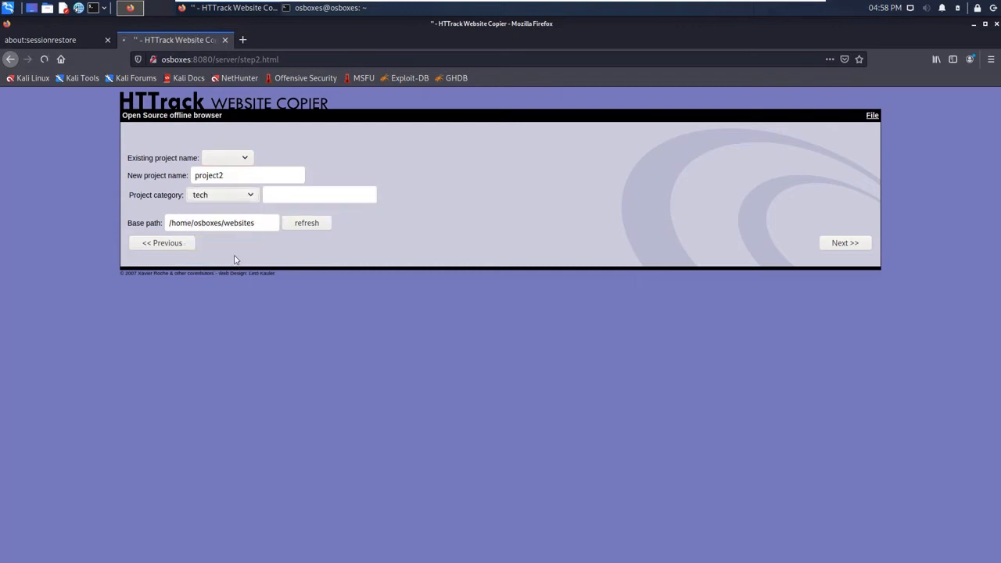
Step: Review the base path /home/osboxes/websites, keep it, and continue to the URL selection page
left_click(268, 228)
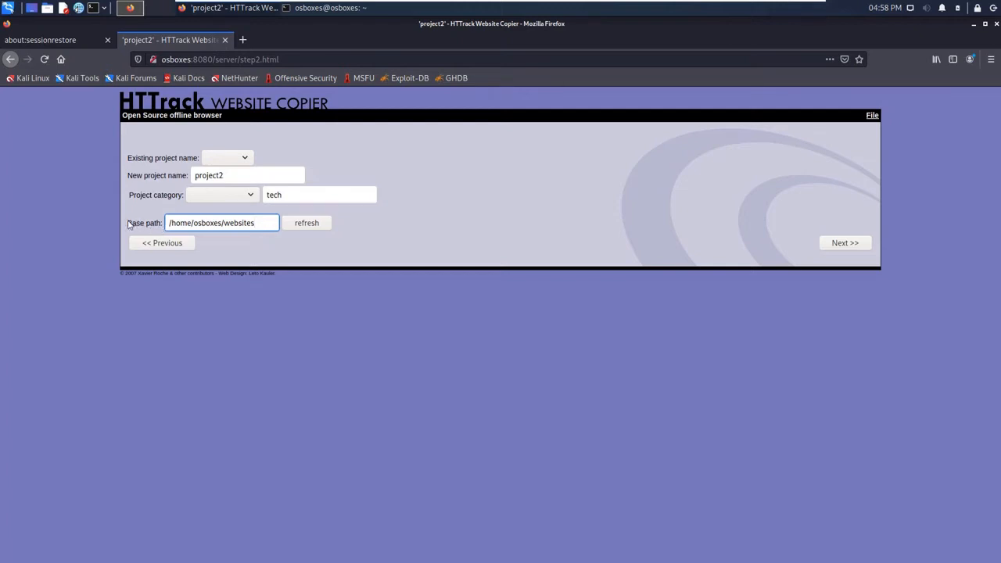
left_click_drag(128, 226, 161, 227)
left_click(160, 227)
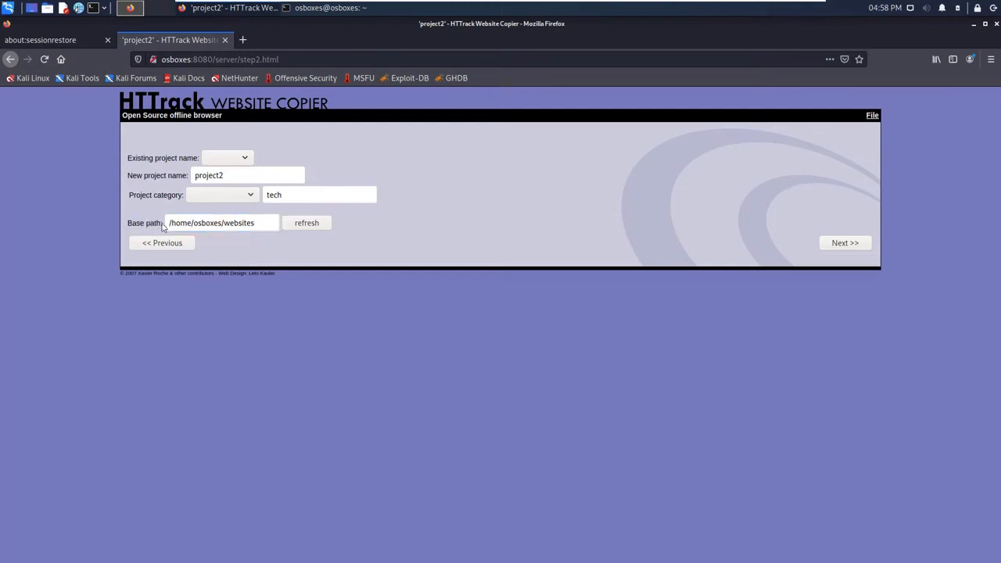
left_click(263, 225)
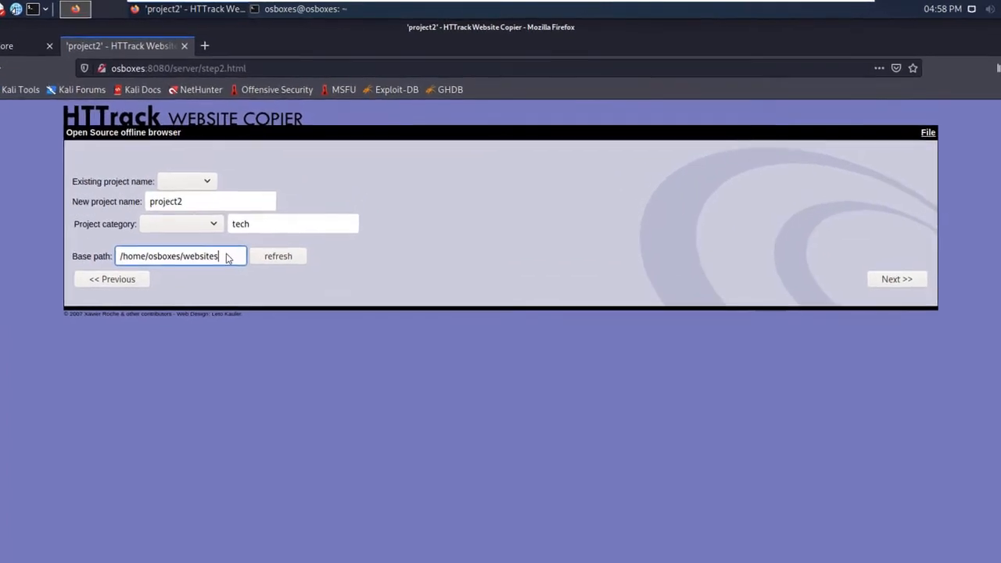
left_click_drag(119, 260, 239, 256)
left_click(249, 256)
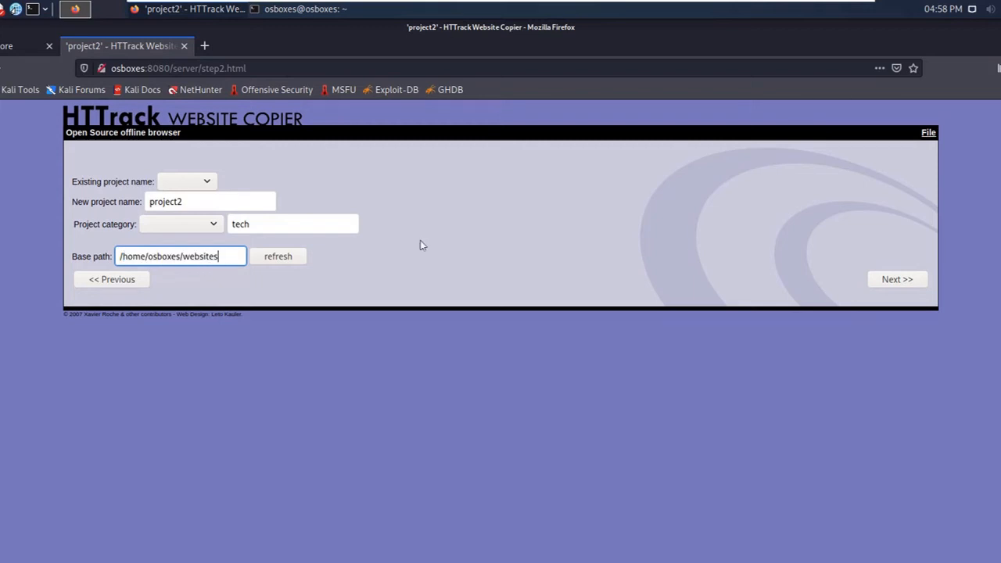
left_click(903, 283)
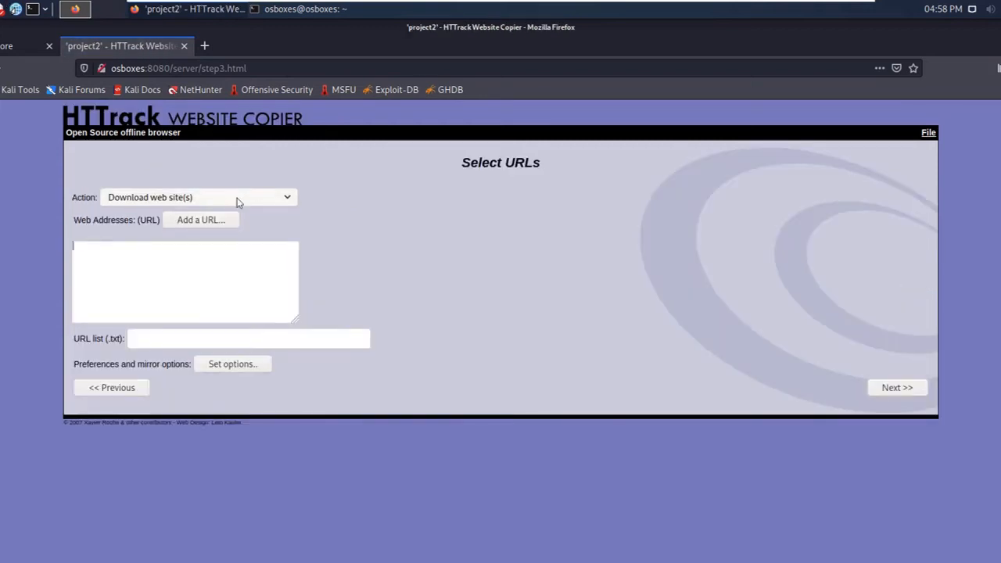
Step: Review the available download actions and set the action to Download all sites in pages (multiple mirror)
left_click(115, 200)
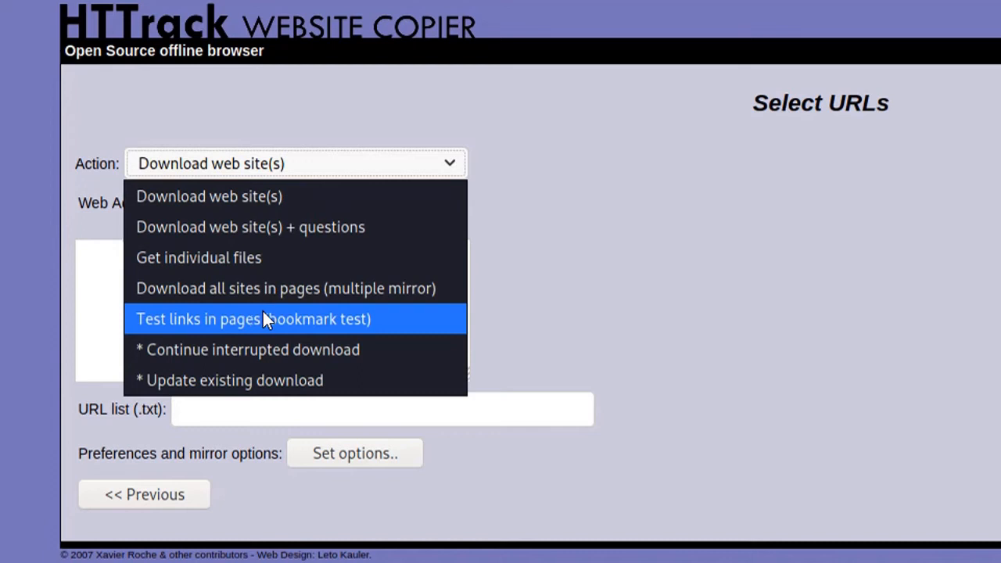
left_click(76, 261)
left_click(181, 166)
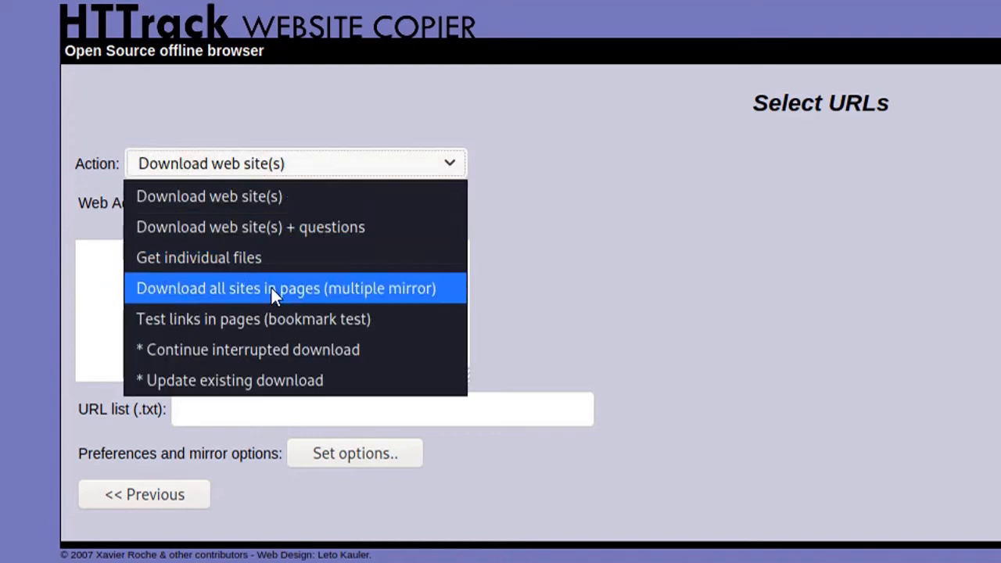
left_click(301, 289)
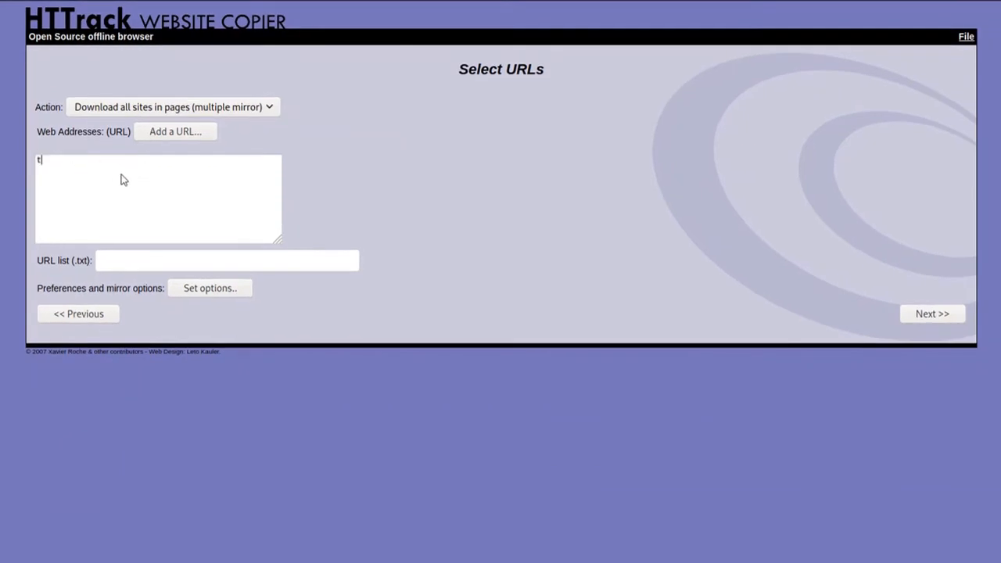
type("www.techyrick.com")
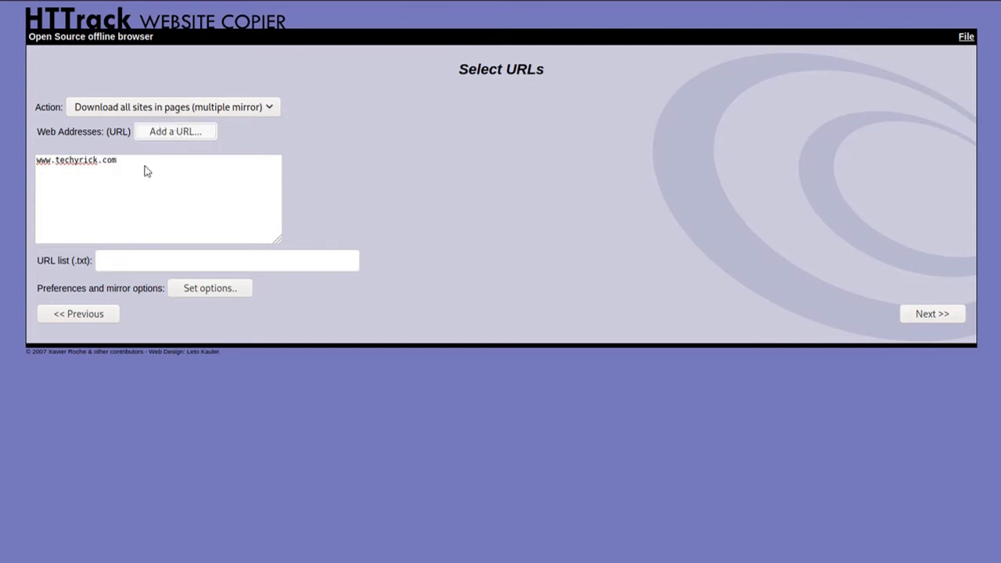
left_click(175, 131)
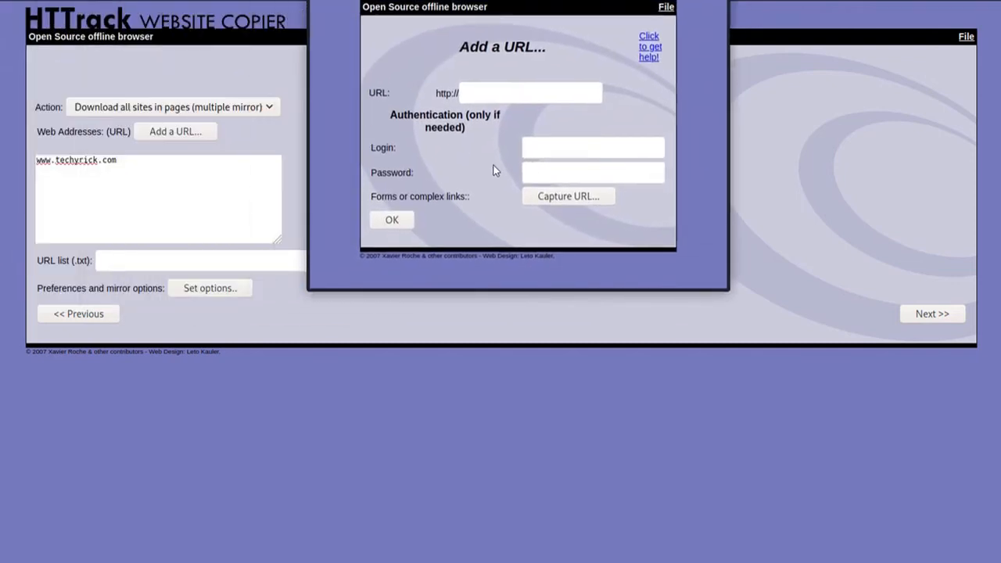
left_click(483, 94)
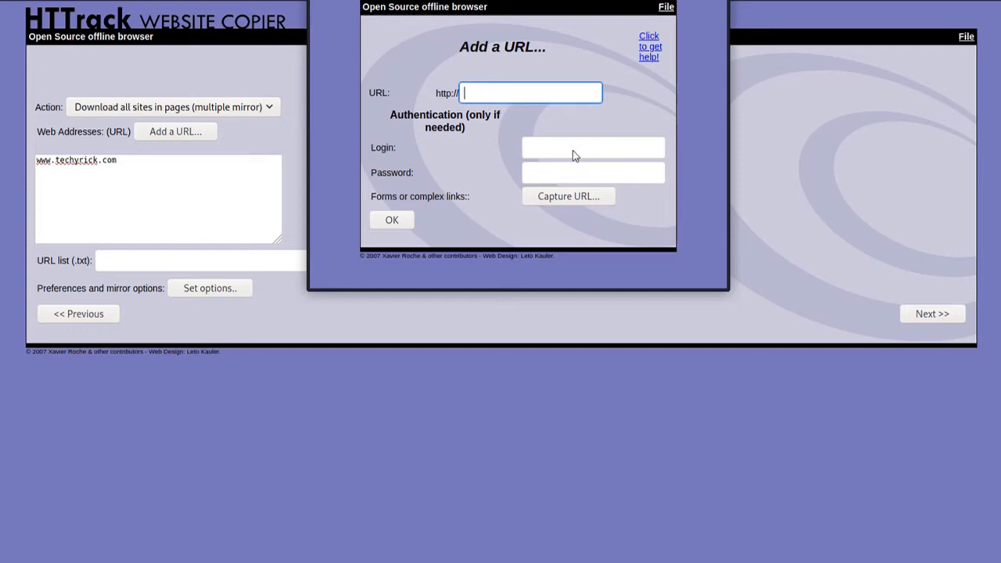
left_click(575, 152)
left_click(557, 182)
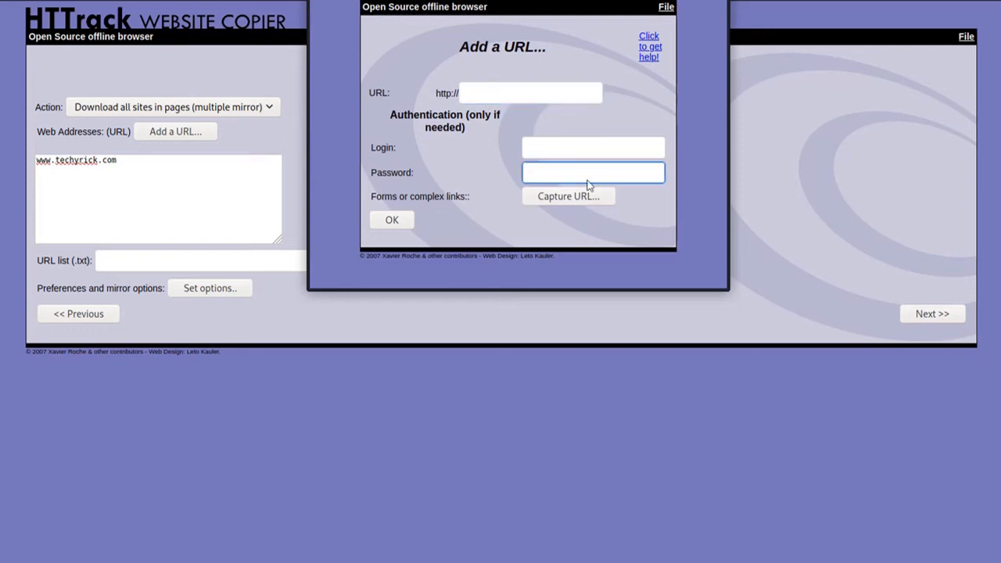
left_click(718, 2)
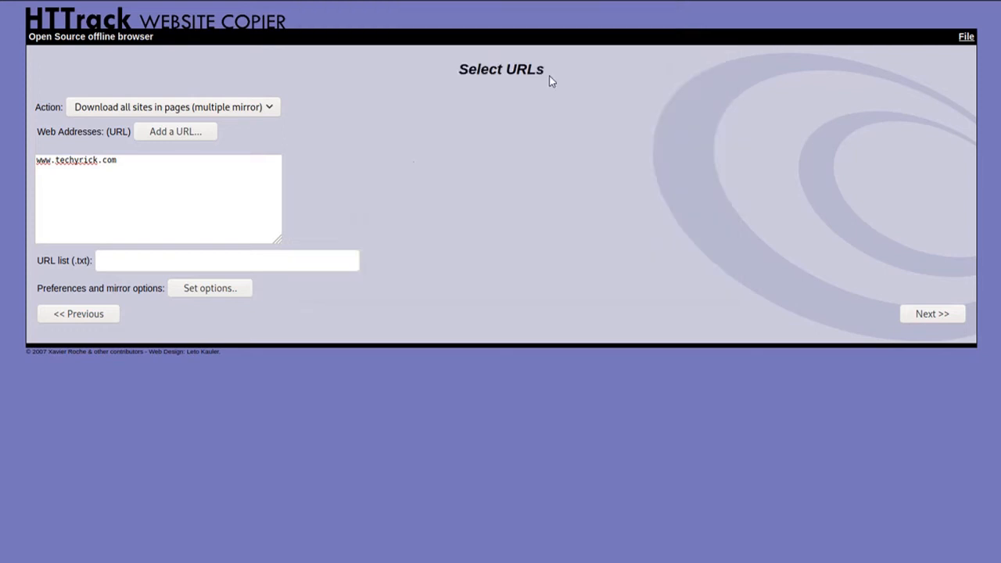
left_click(151, 186)
type(",")
left_click(108, 262)
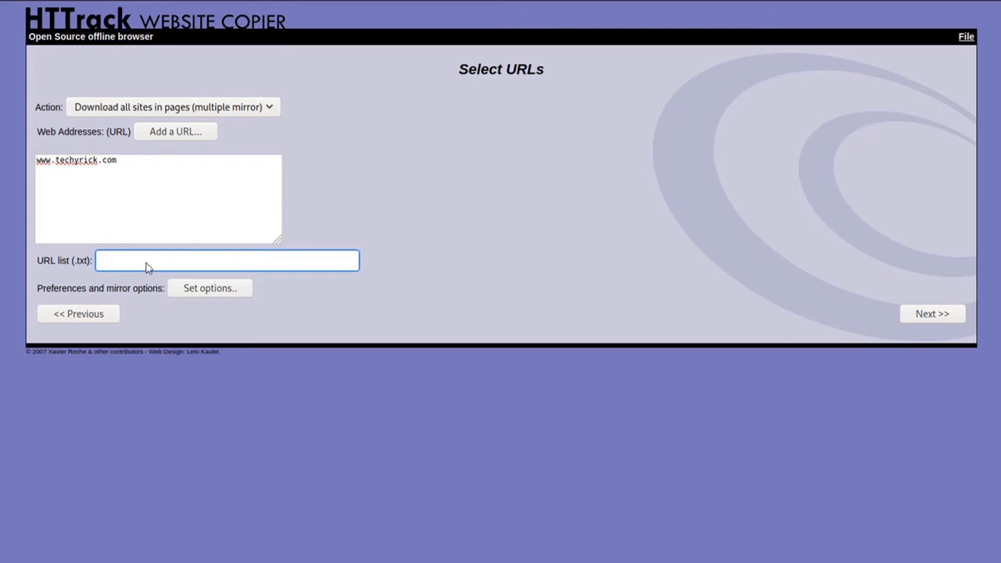
Step: Enable Get HTML files first! in the Links mirror options and apply the options
left_click(206, 306)
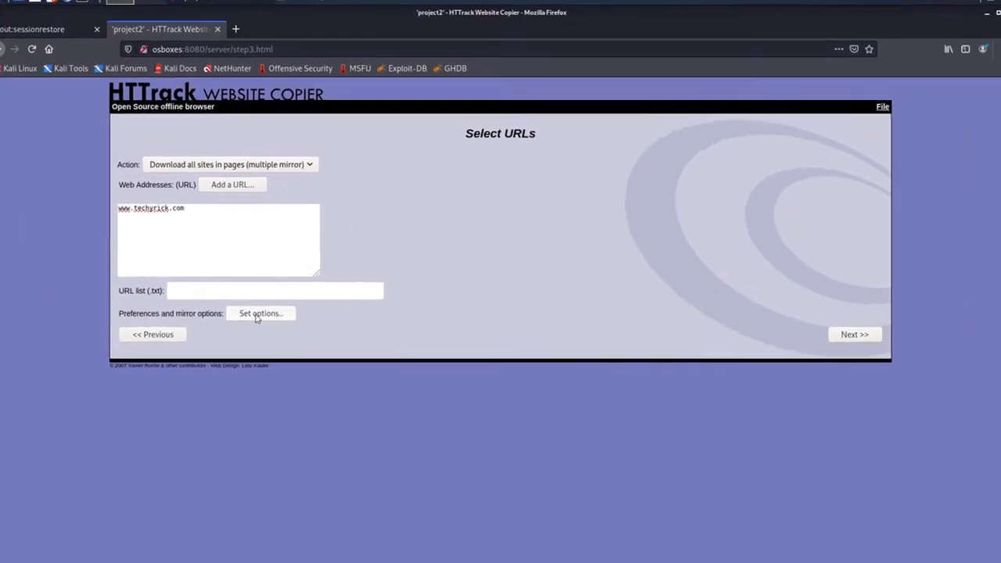
left_click(264, 319)
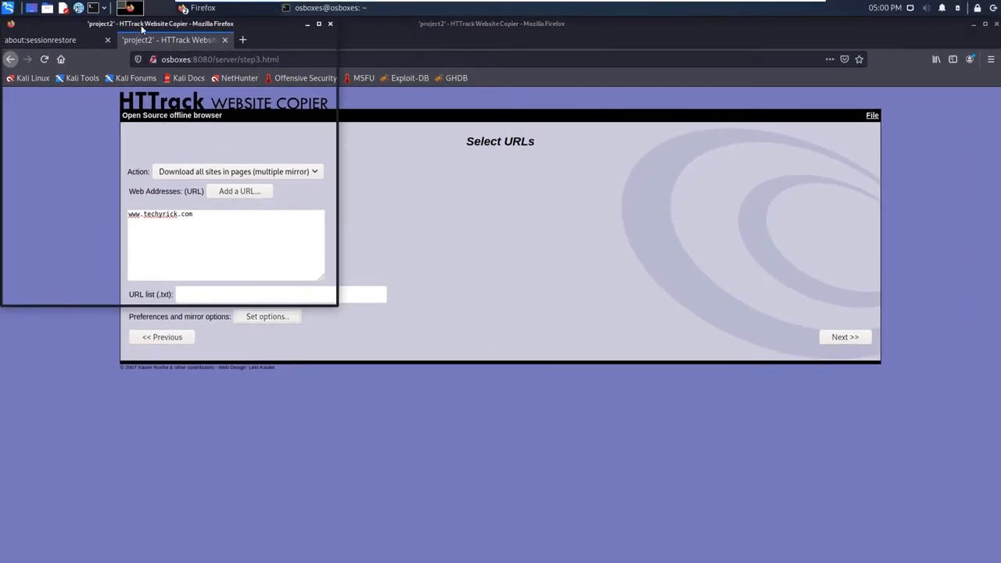
left_click_drag(141, 28, 559, 55)
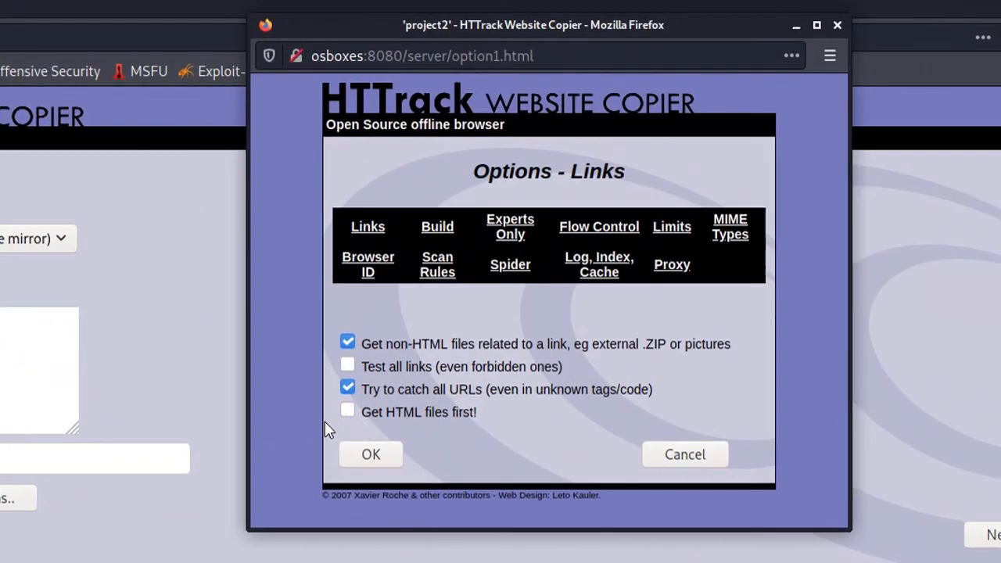
left_click(348, 413)
left_click(370, 452)
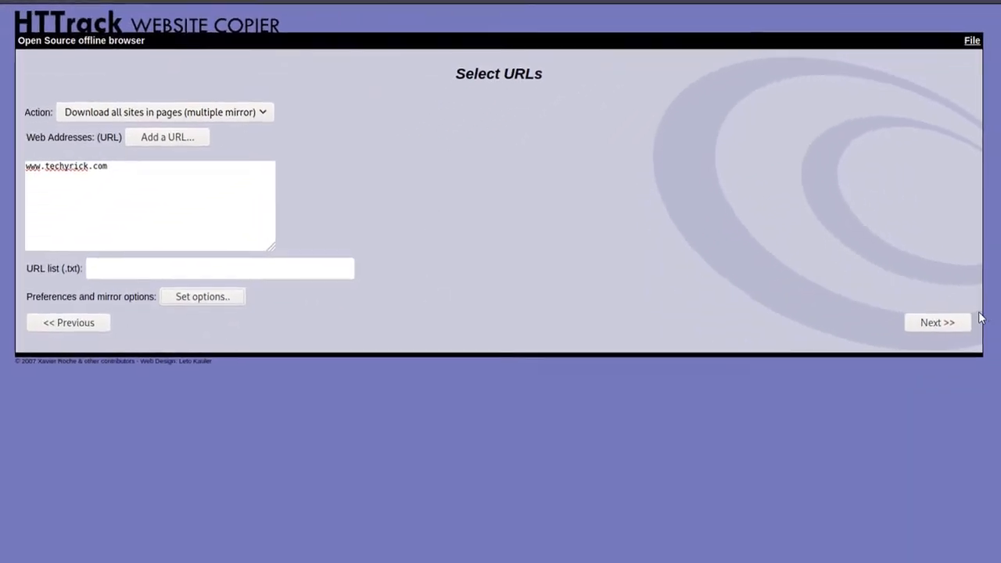
Step: Continue to the Start page, keep the immediate launch choice, and start mirroring the site
left_click(928, 323)
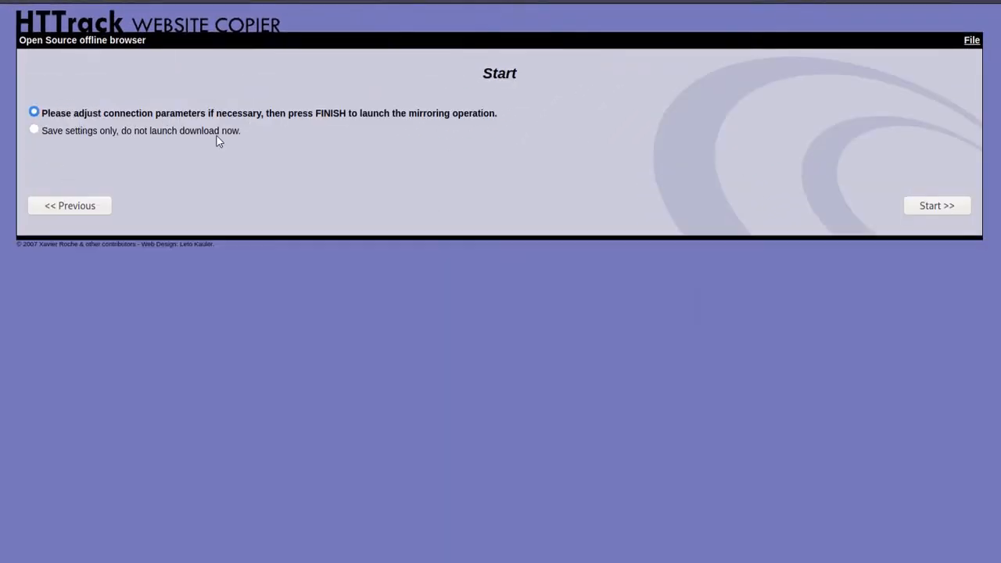
left_click(936, 207)
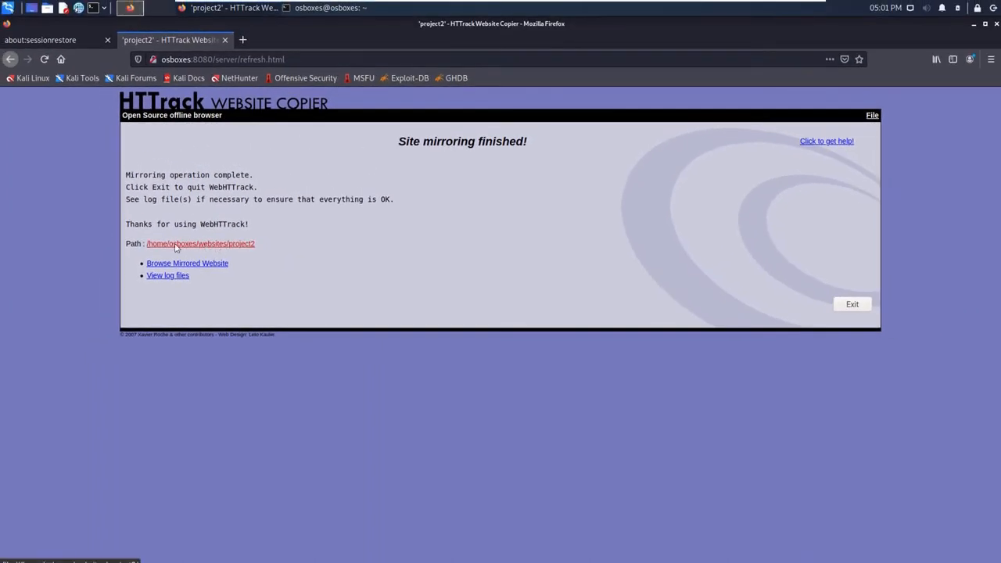
Step: Open a new terminal in the second workspace and enlarge its text
left_click(322, 10)
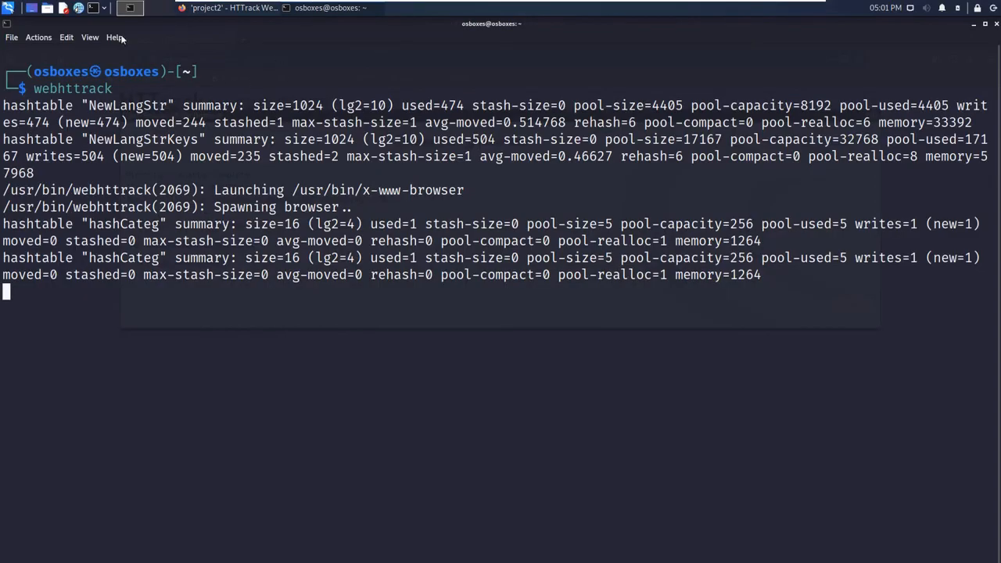
left_click(157, 7)
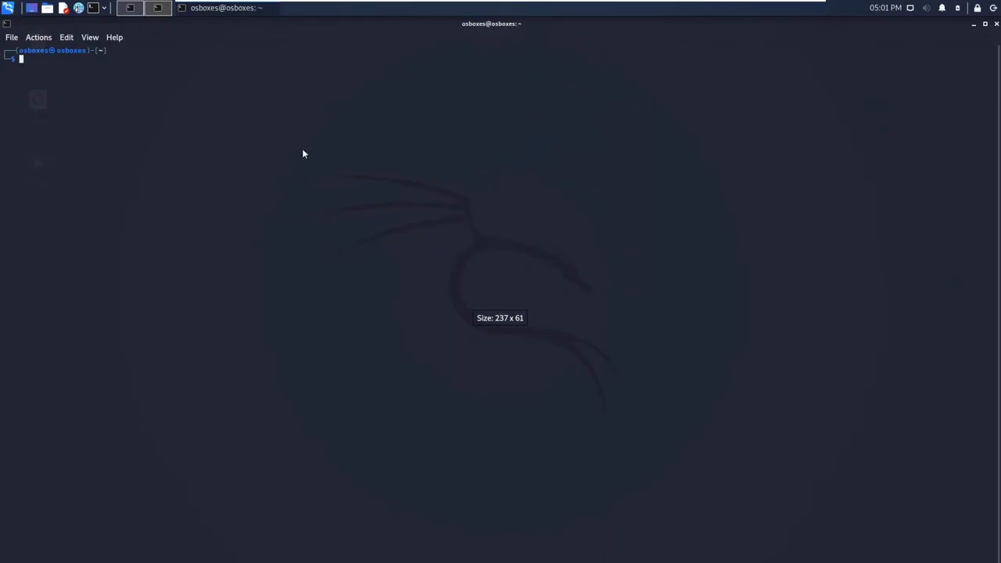
key("ctrl+plus")
key("ctrl+plus")
key("ctrl+plus")
key("ctrl+plus")
key("ctrl+plus")
key("ctrl+plus")
key("ctrl+plus")
key("ctrl+plus")
key("ctrl+plus")
key("ctrl+plus")
key("ctrl+plus")
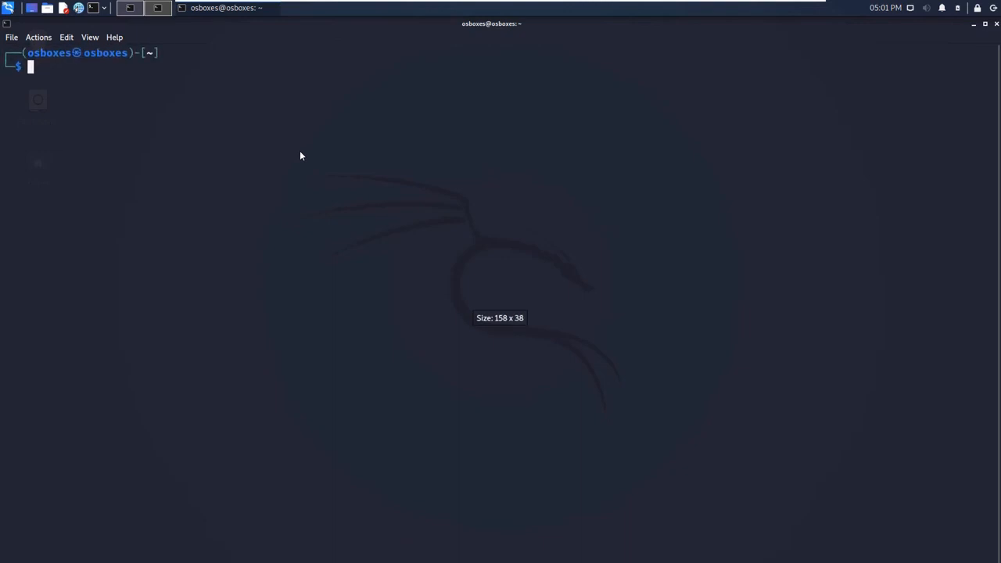
Step: Change to the directory /home/osboxes/websites and list its contents with ls
type("cd /h")
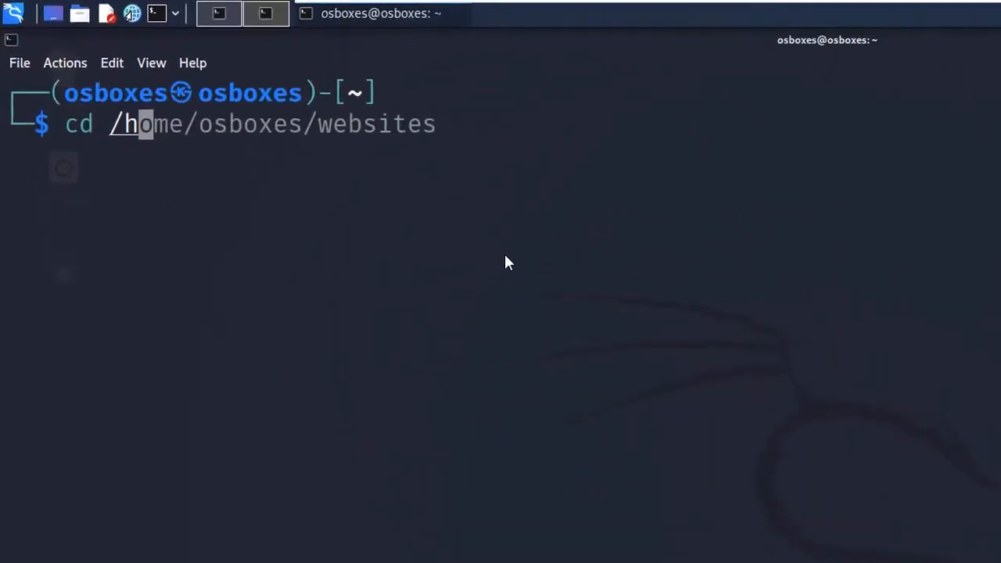
type("ome")
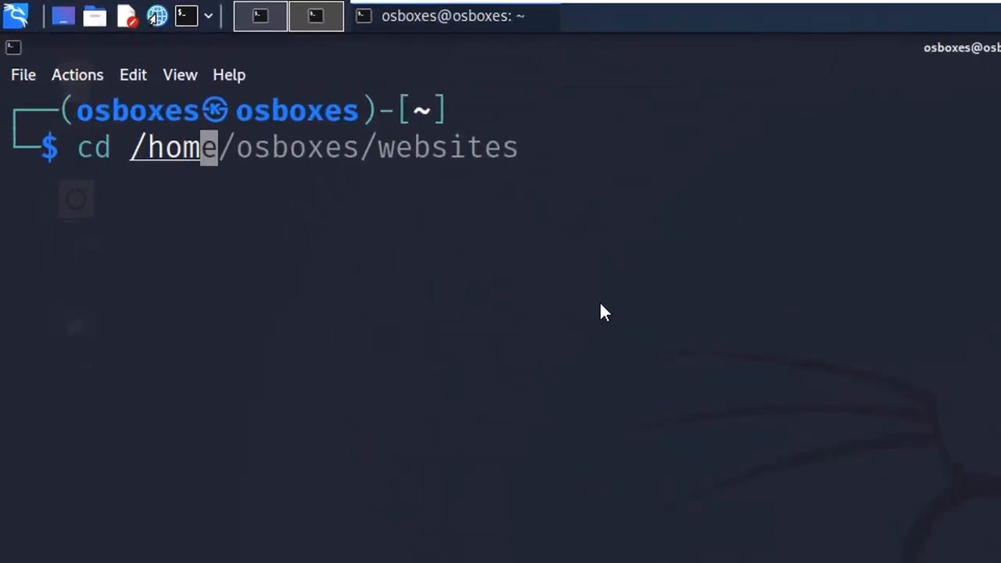
key("Right")
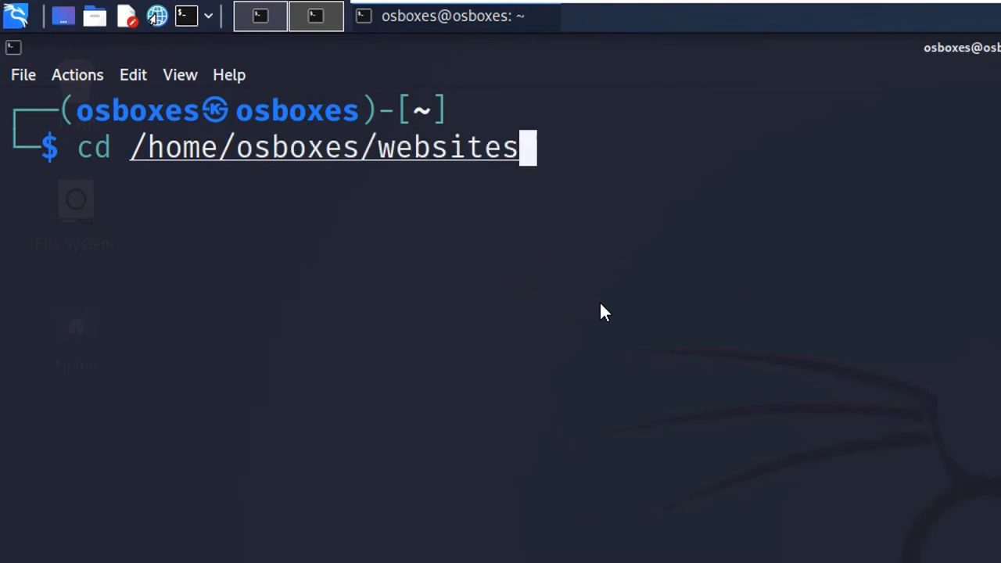
key("Return")
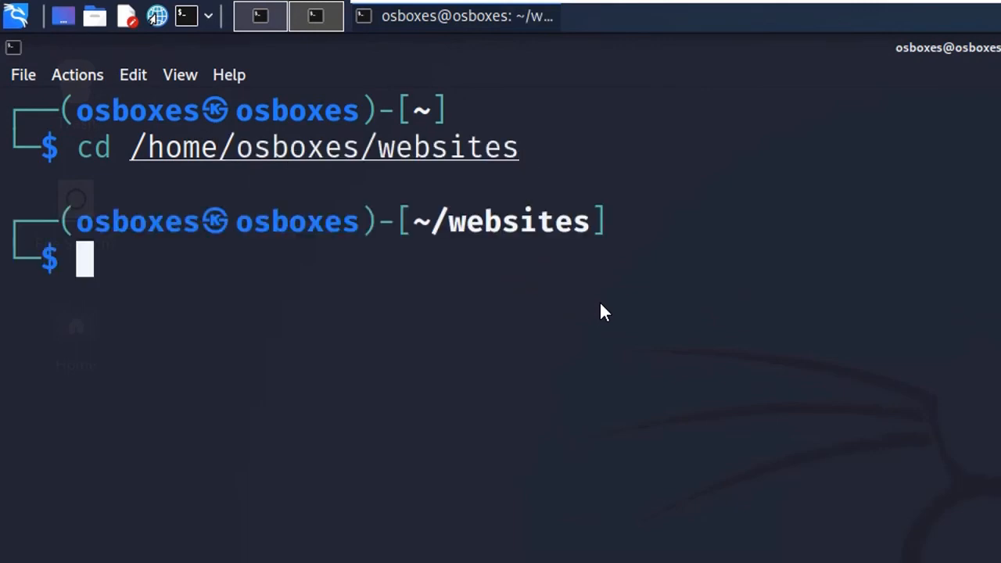
type("ls")
key("Return")
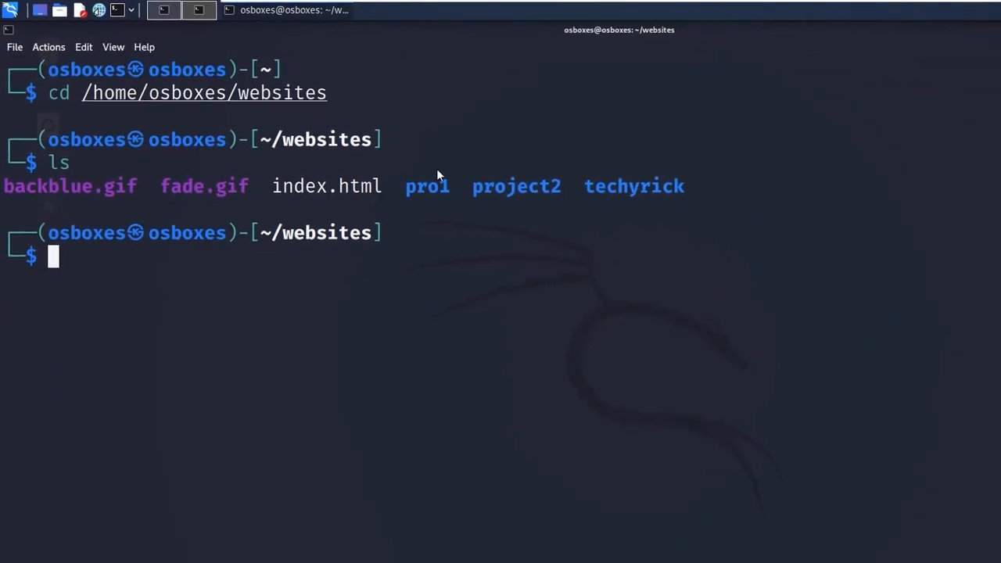
Step: Change into the pro1 project folder, list its contents with ls, and examine the mirrored files
left_click_drag(401, 182, 457, 182)
left_click(360, 247)
type("cd pro")
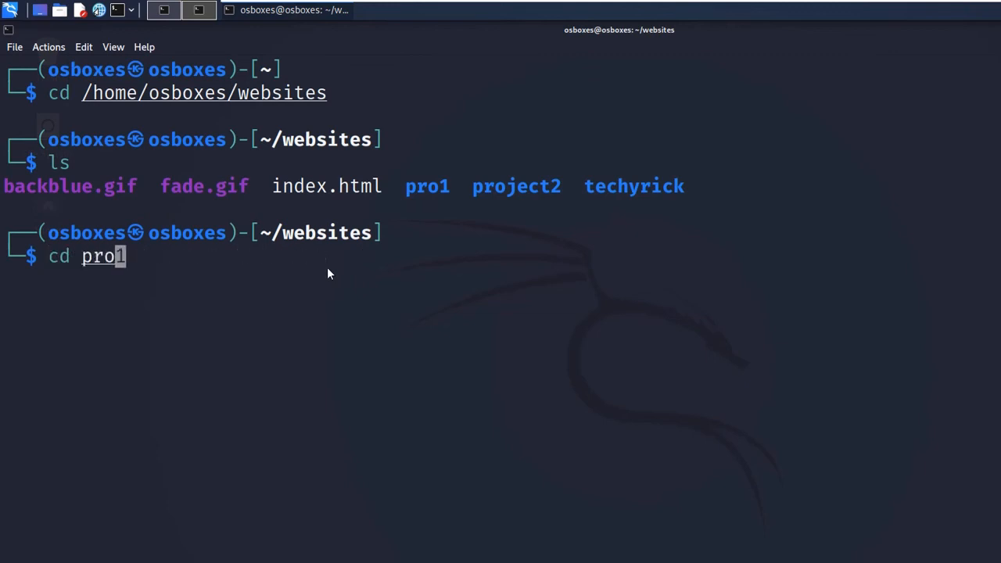
type("1")
key("Return")
type("ls")
key("Return")
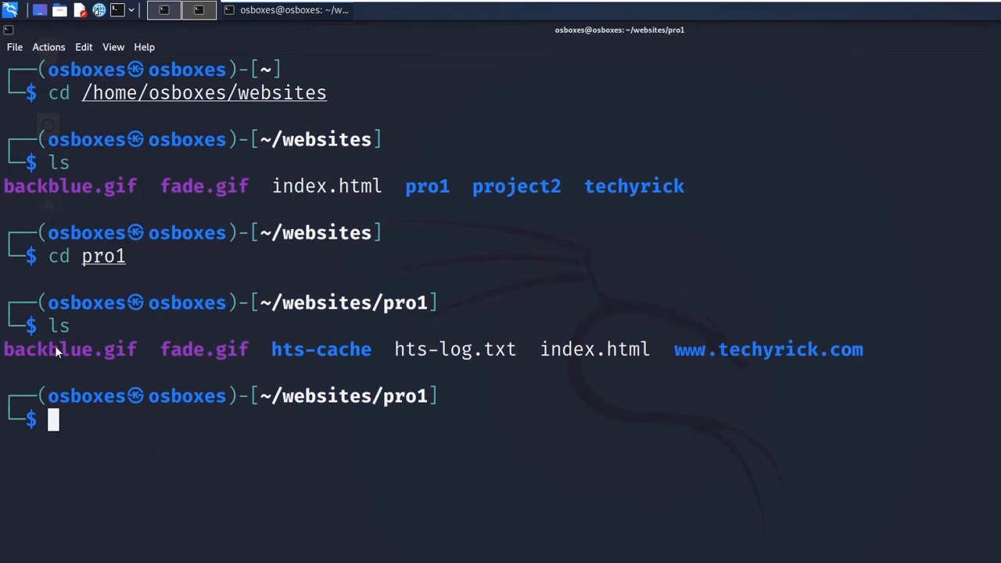
left_click_drag(5, 353, 863, 355)
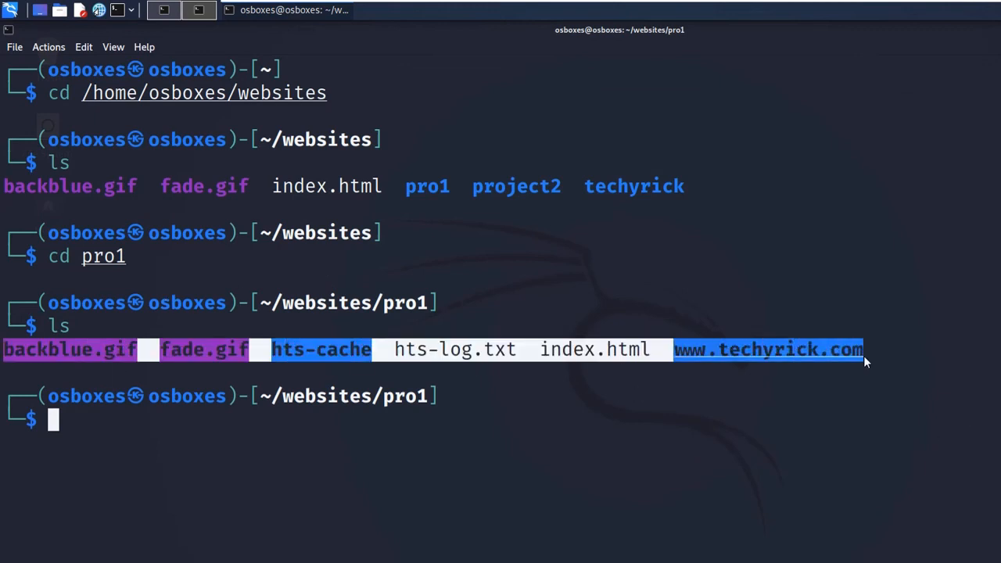
left_click(863, 355)
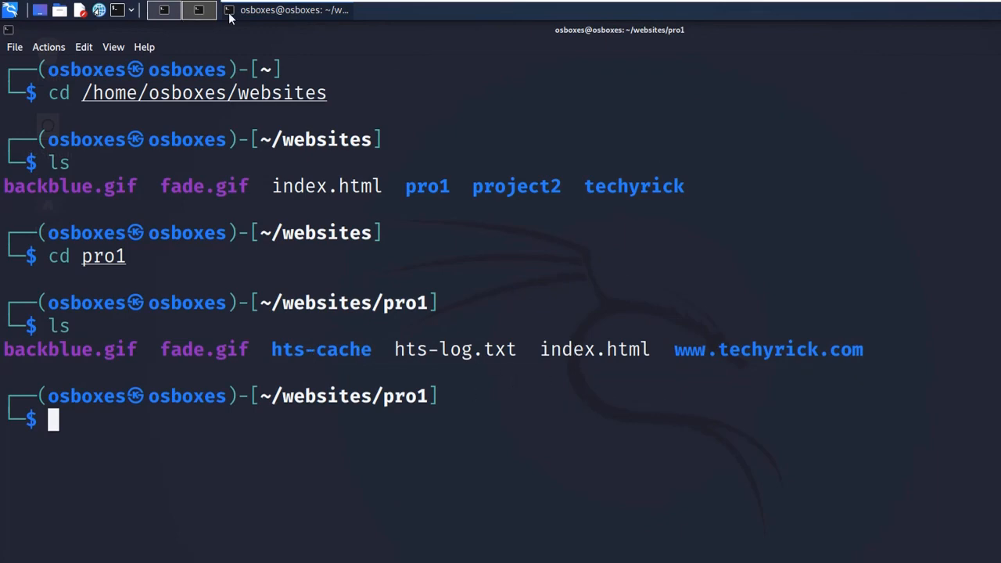
Step: Leave the virtual machine for the Brave browser and review the Webhttrack tutorial, including the difference between httrack and webhttrack
left_click(164, 14)
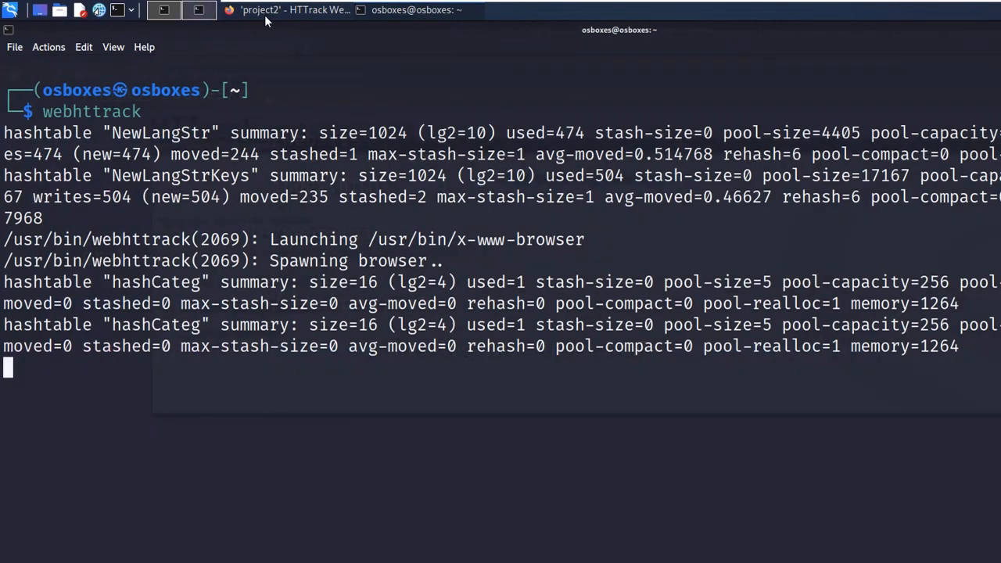
left_click(264, 15)
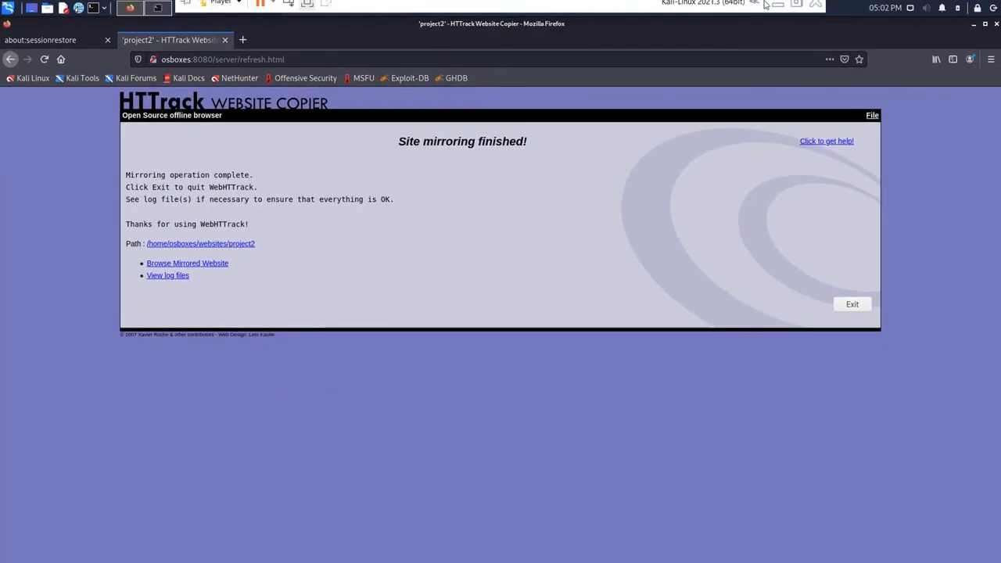
left_click(779, 11)
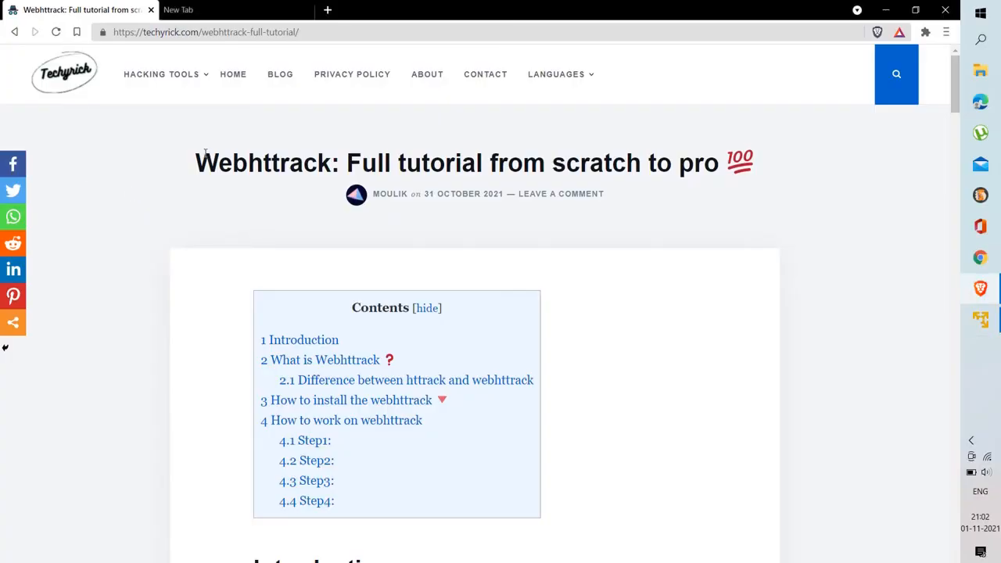
left_click_drag(196, 163, 332, 163)
left_click(185, 168)
left_click_drag(205, 162, 331, 162)
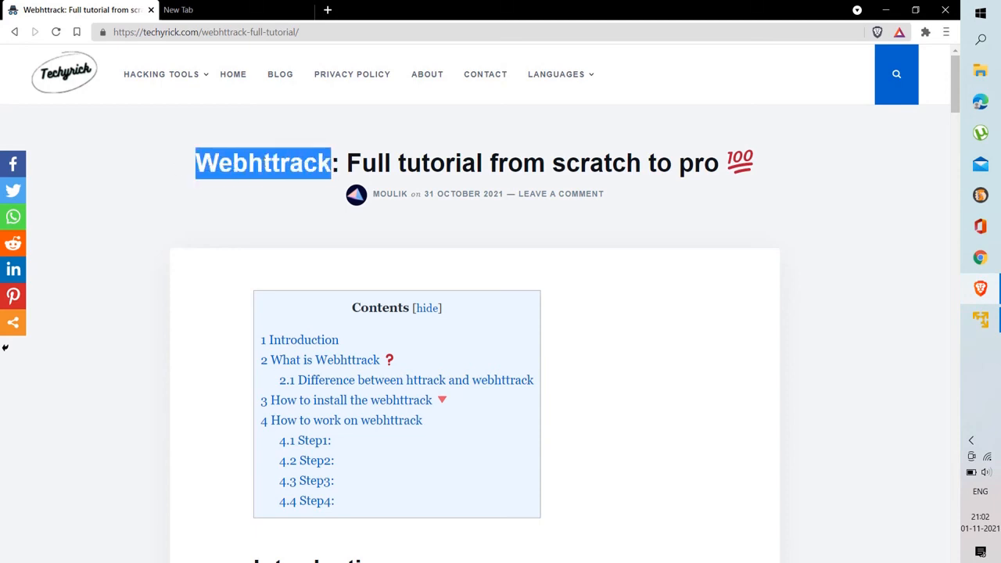
left_click_drag(264, 162, 262, 212)
scroll(262, 212, "down", 6)
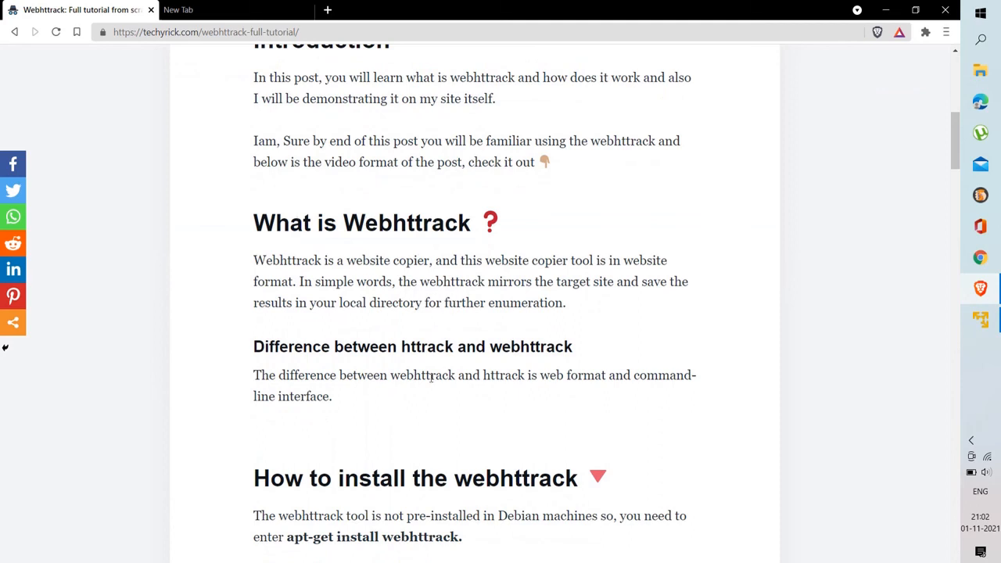
left_click_drag(402, 346, 454, 349)
left_click(455, 348)
scroll(454, 348, "up", 7)
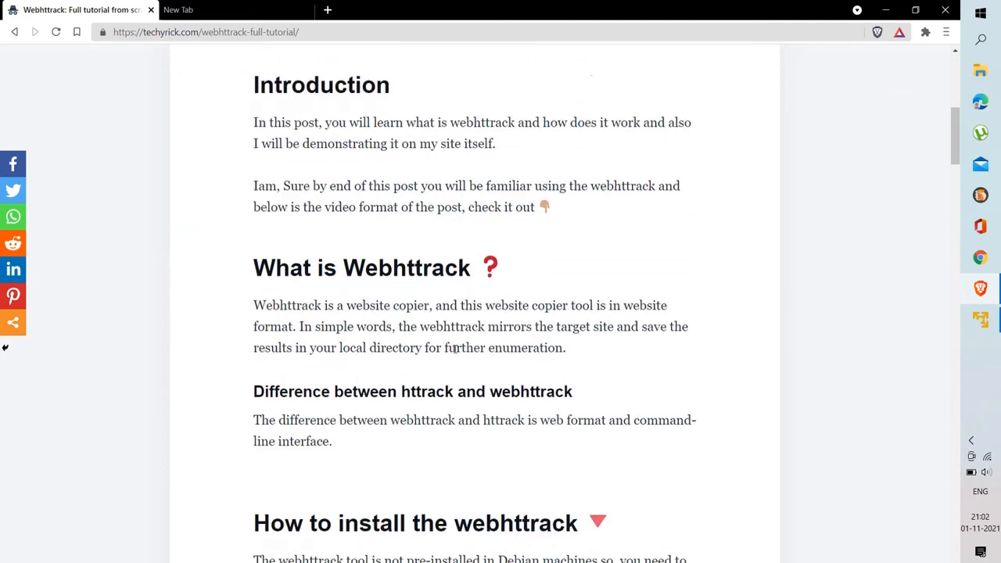